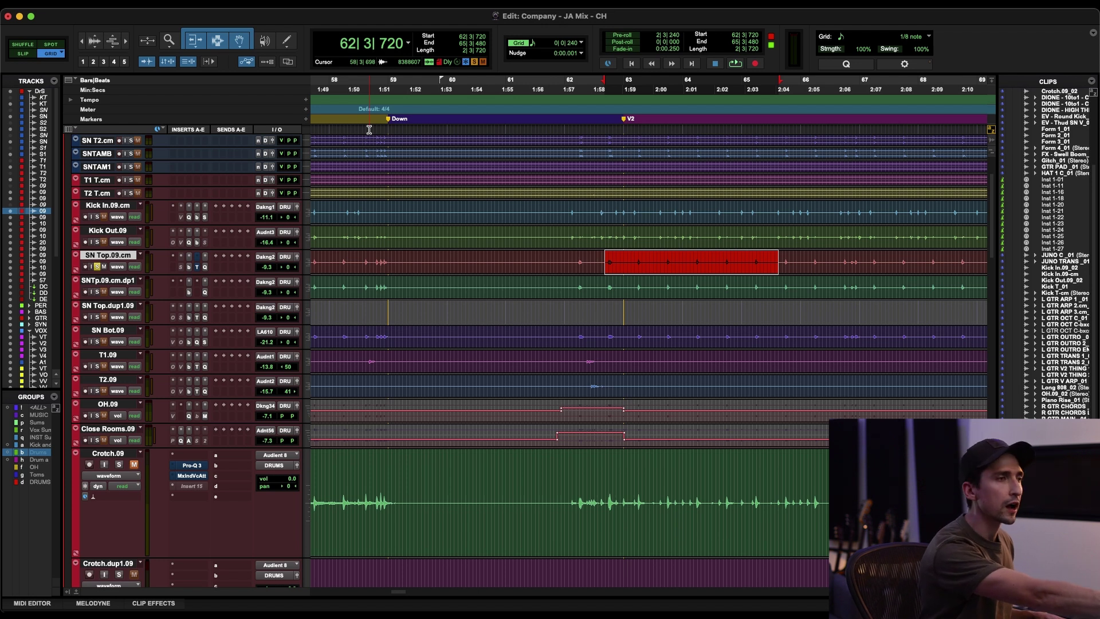
Step: Start playback of the snare passage around bars 62–65 on the SN Top track
key("space")
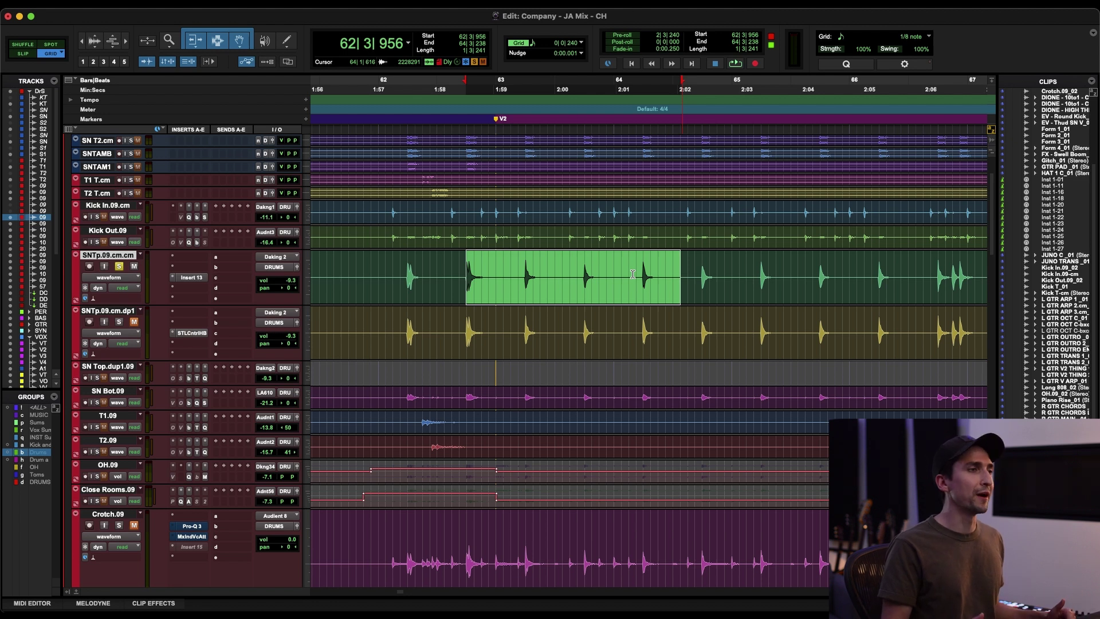
Step: Zoom the timeline out to show the TracerToneV2.L clip near bar 140
key("r")
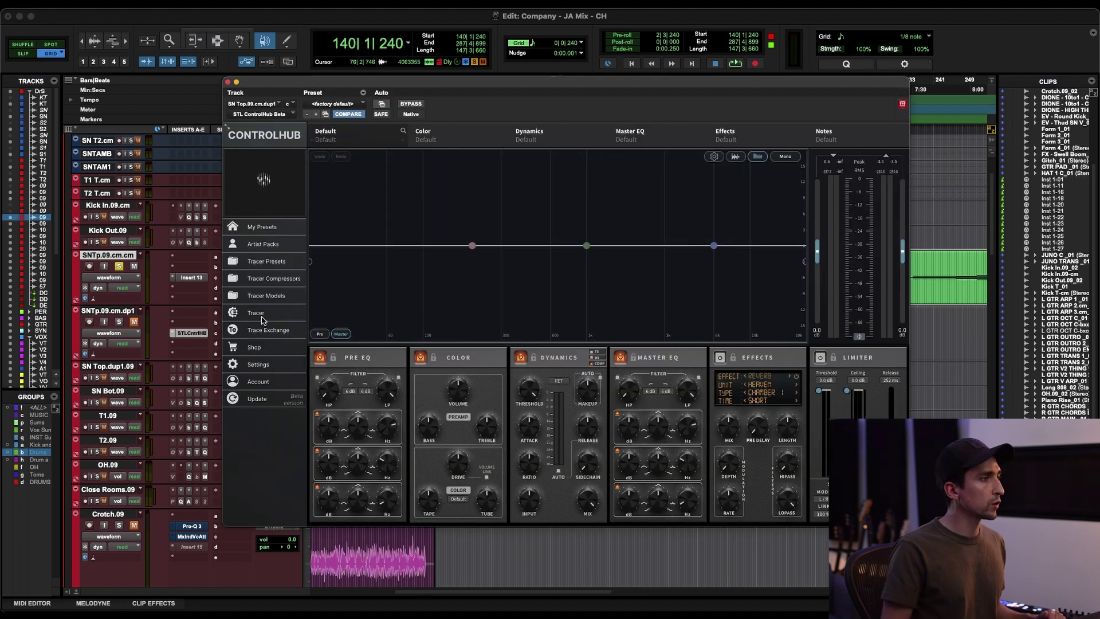
Step: Import the bounced tracer wav from Bounced Files and run a mono compressor trace, discarding current settings
left_click(258, 313)
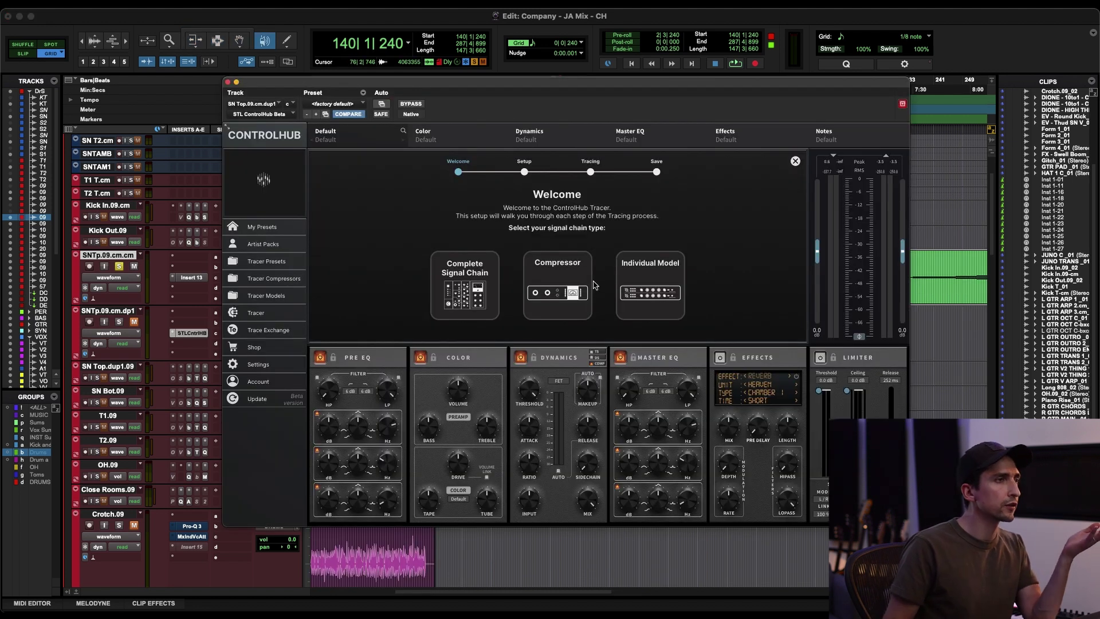
left_click(575, 289)
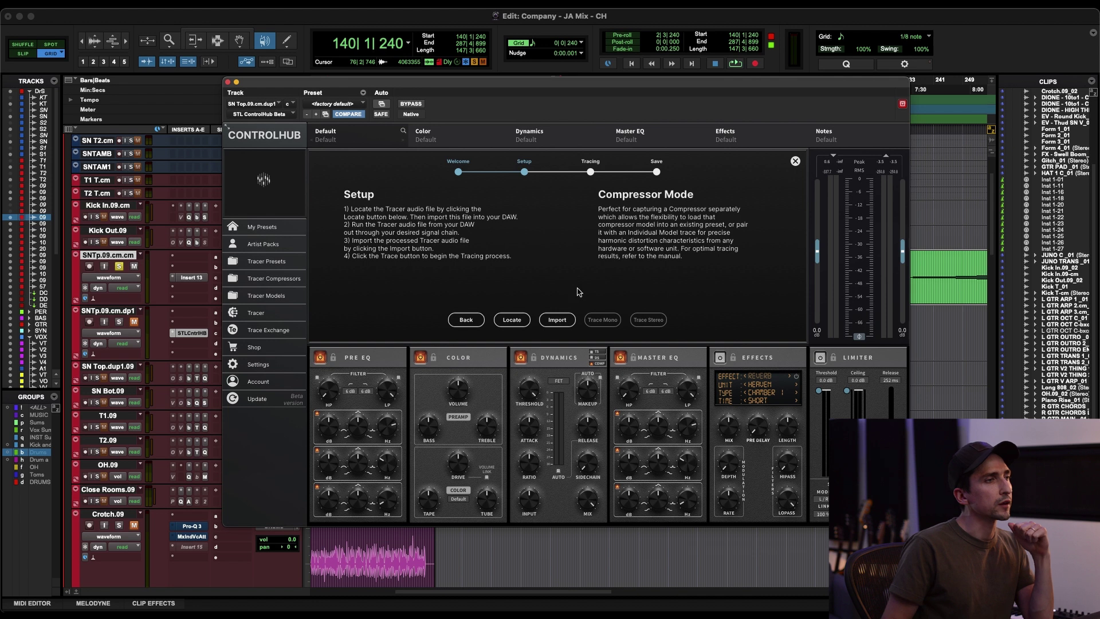
left_click(559, 321)
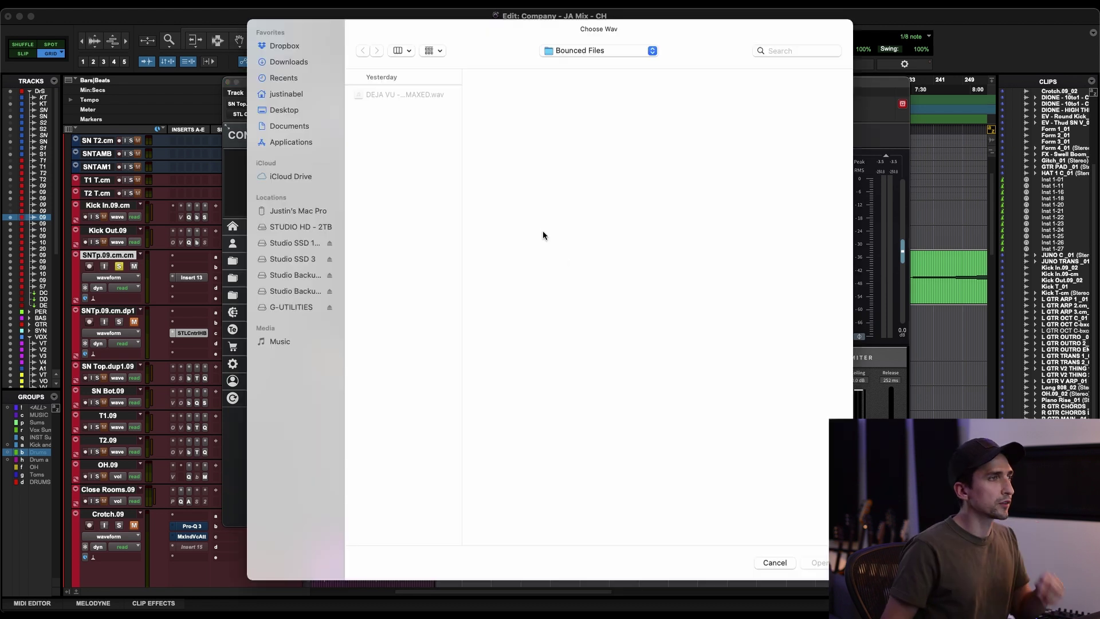
left_click(578, 51)
left_click(573, 179)
left_click(658, 76)
left_click(819, 562)
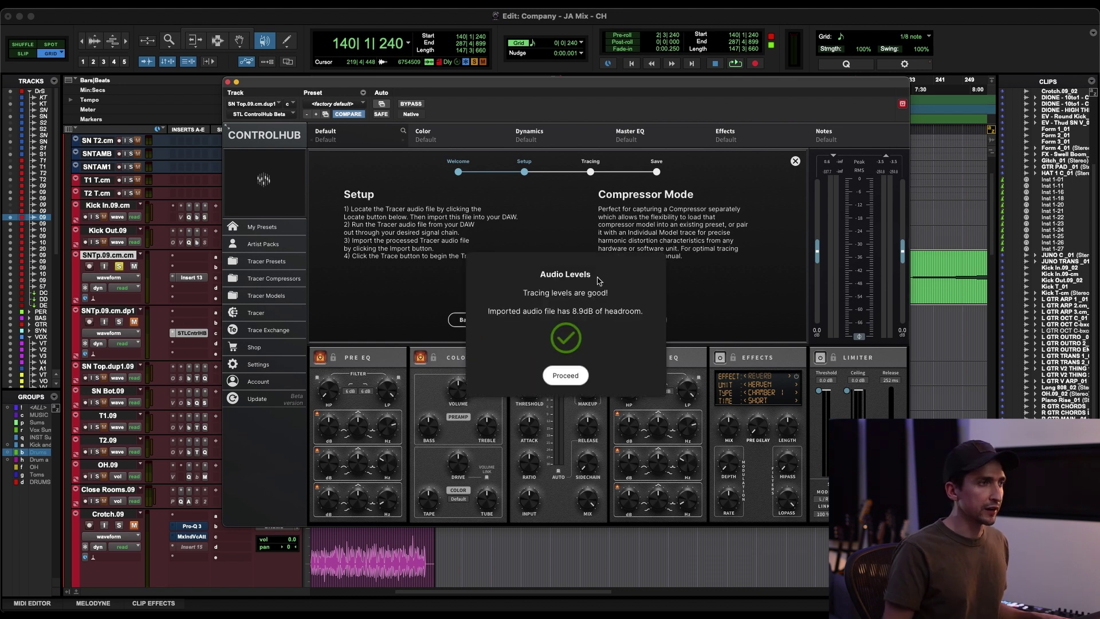
left_click(566, 376)
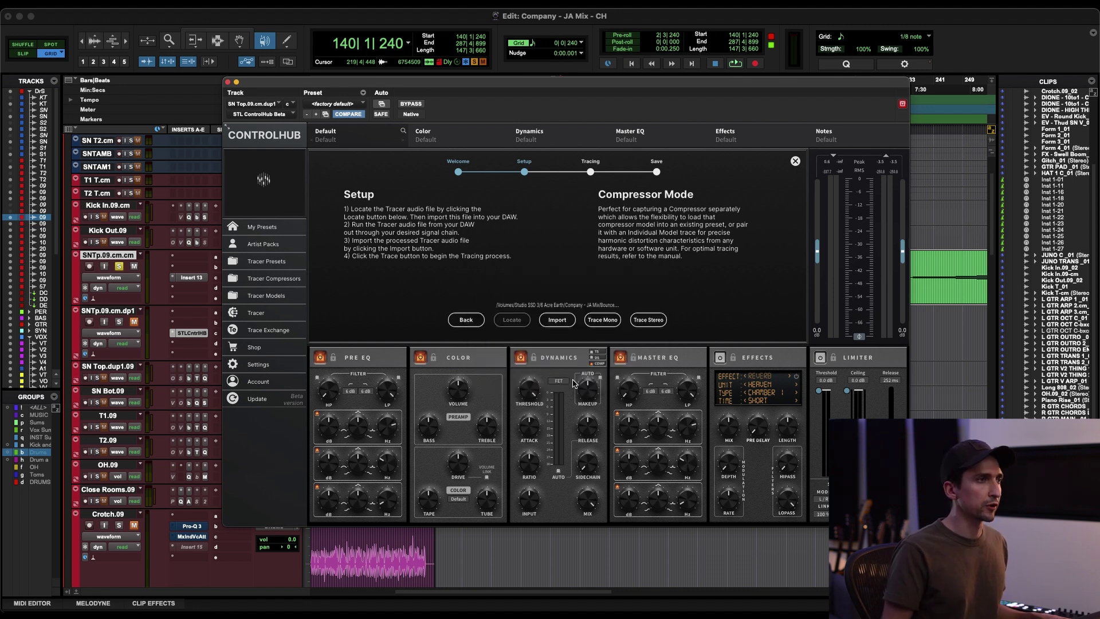
left_click(603, 320)
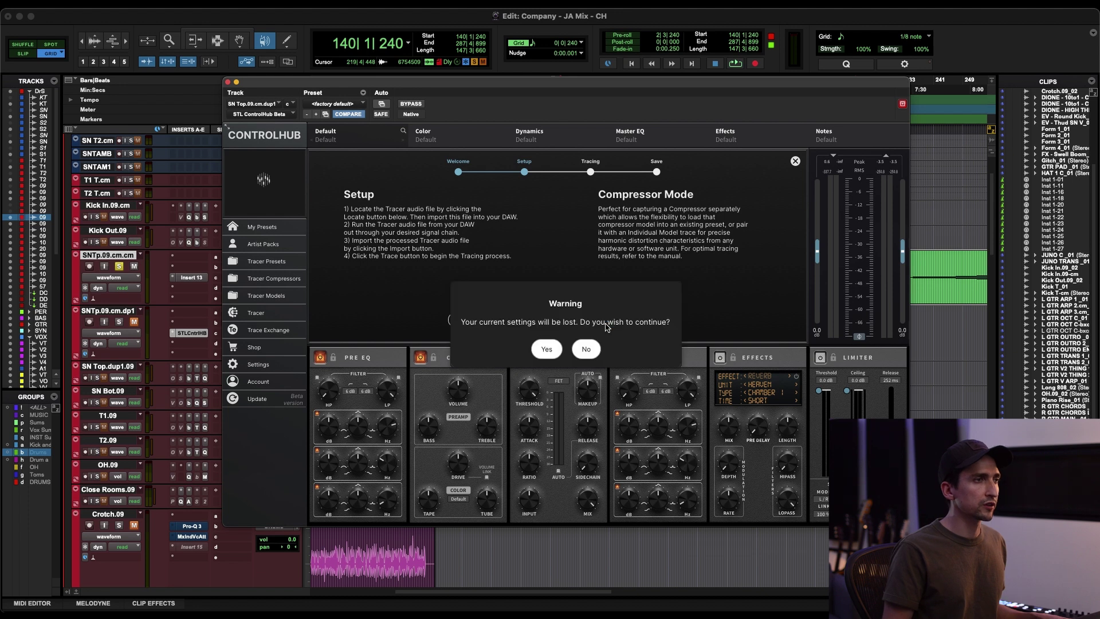
left_click(545, 348)
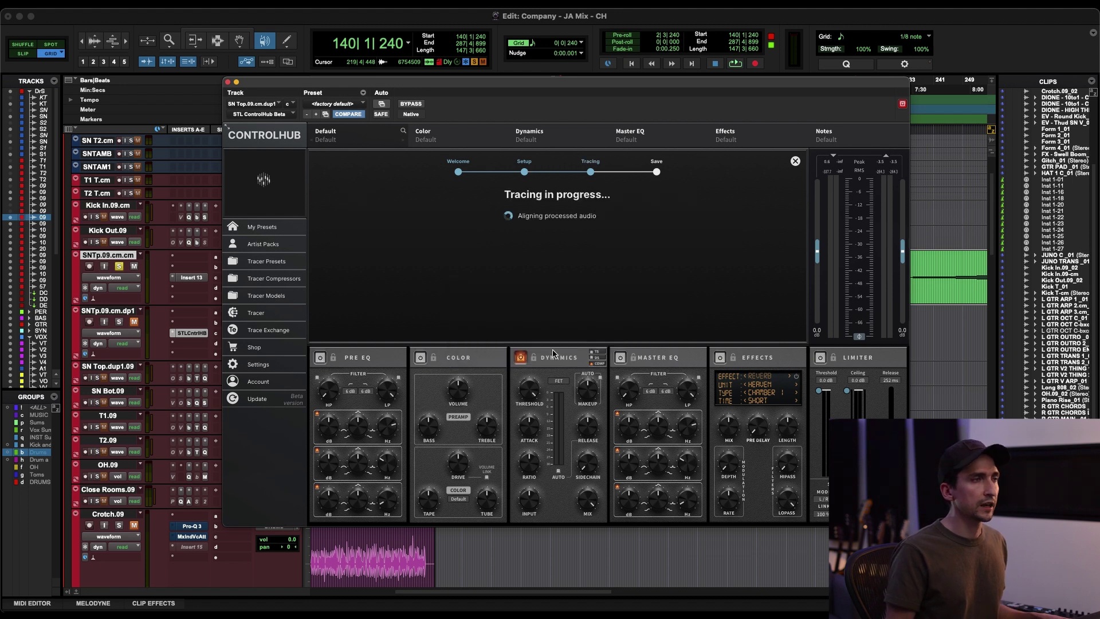
Step: Load My Tracer Compressors > JWA COMPS 2024 > Distressor 20 to 1 into the Dynamics module
left_click(559, 382)
mouse_move(574, 411)
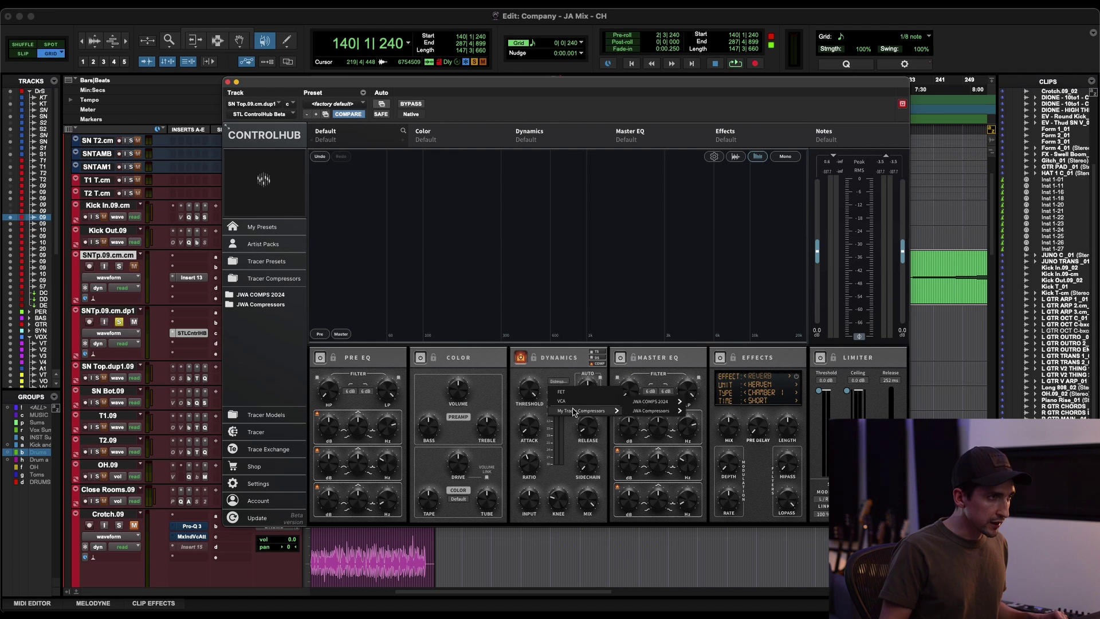
mouse_move(645, 404)
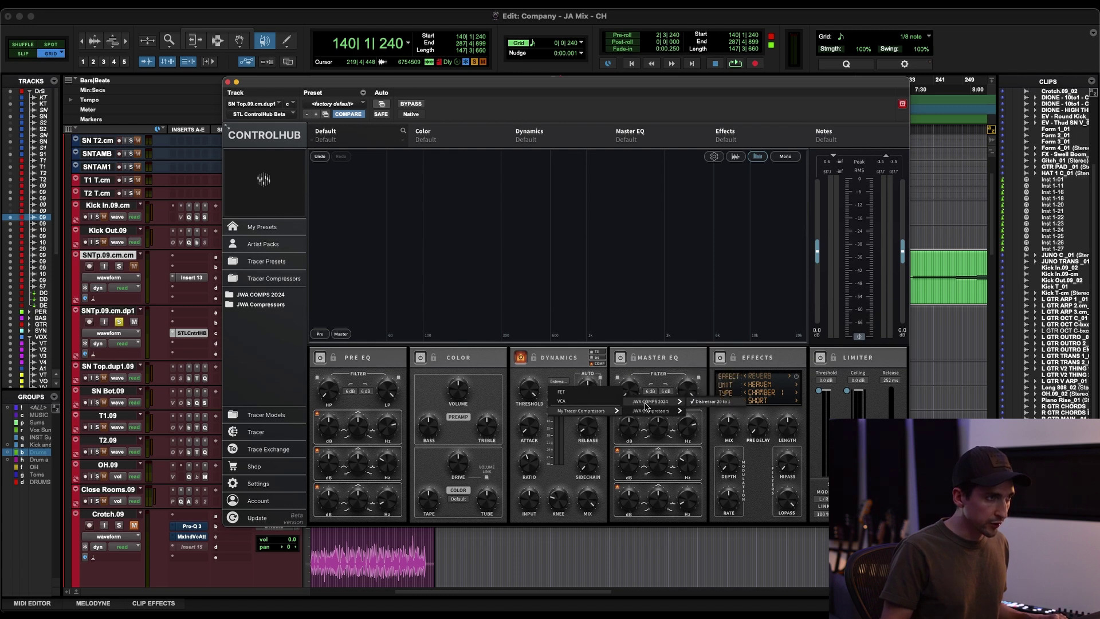
left_click(709, 403)
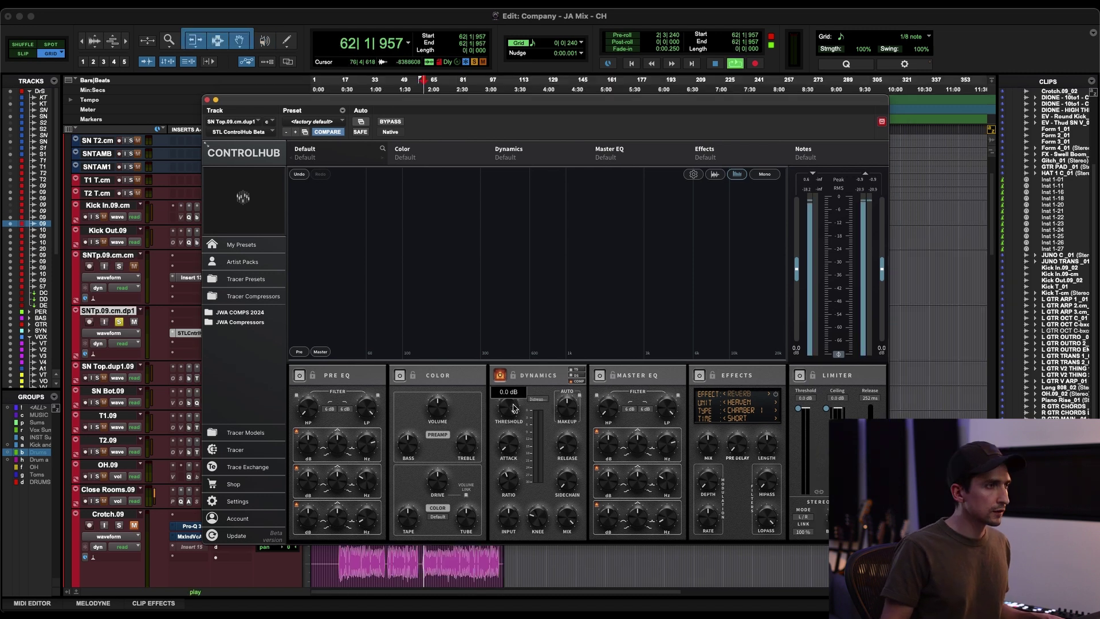
Step: Play the snare to audition the Distressor 20 to 1 compression, then stop
key("space")
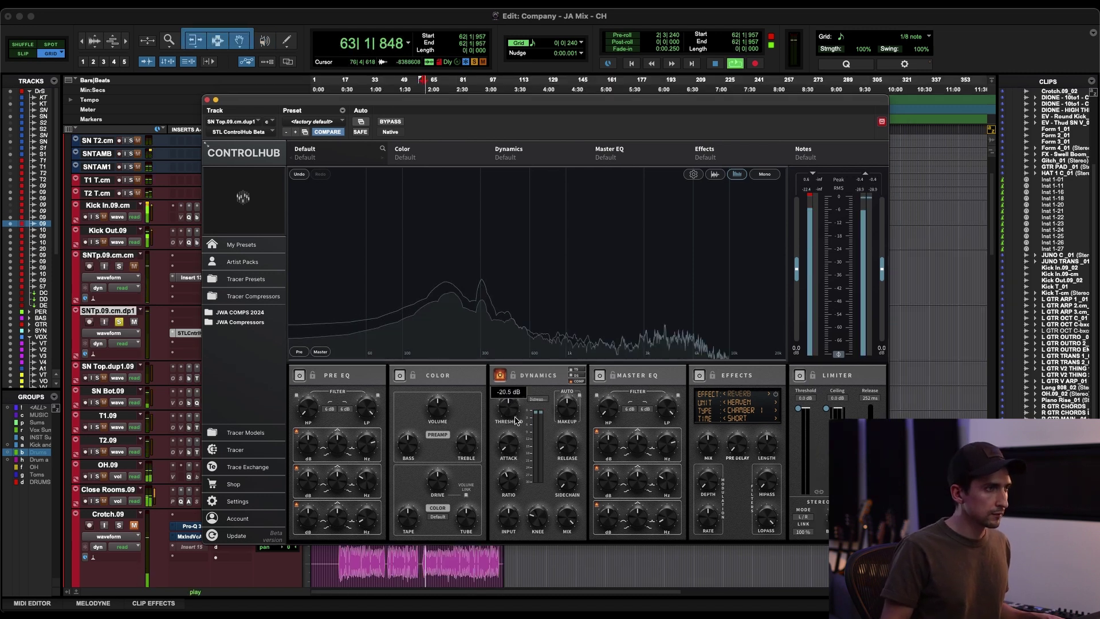
mouse_move(570, 405)
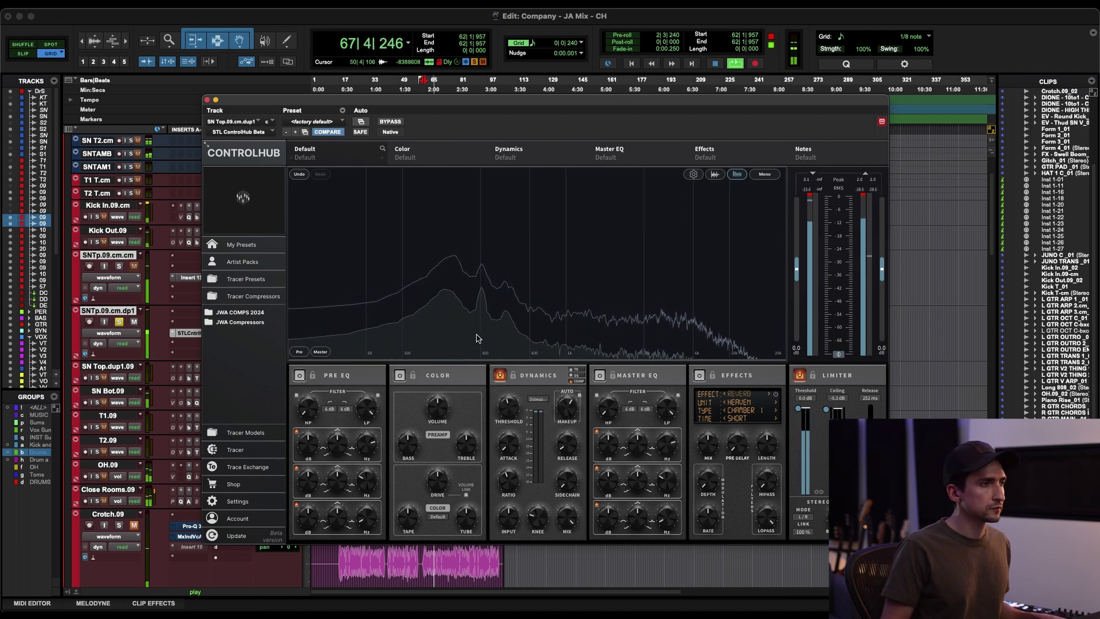
key("space")
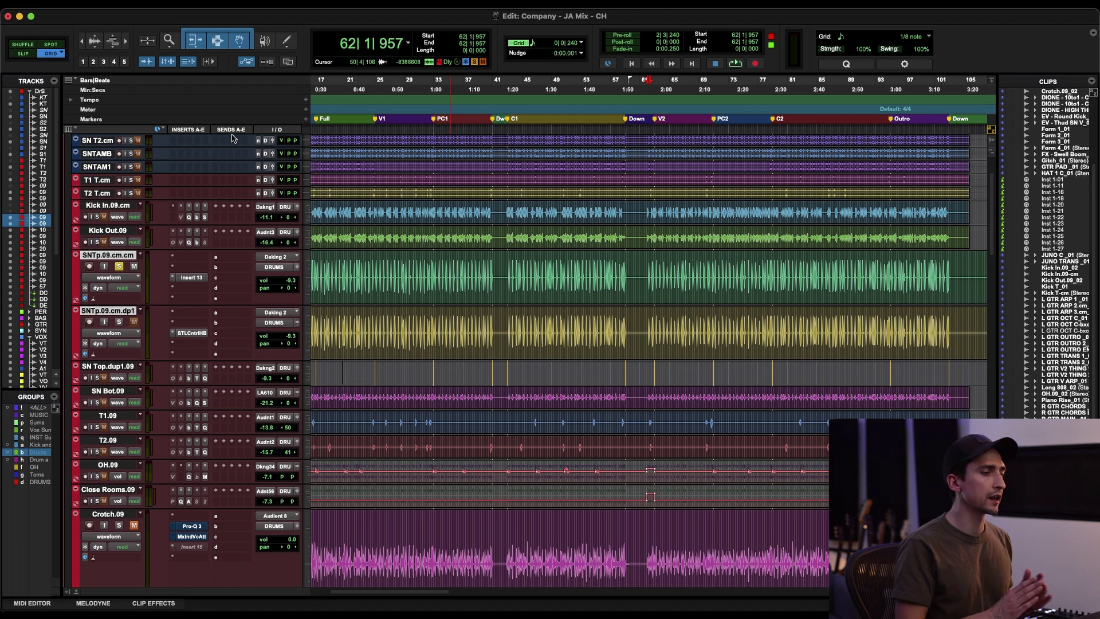
Step: Play the song from bar 62 and stop it, repeating to hear the traced compressor
key("space")
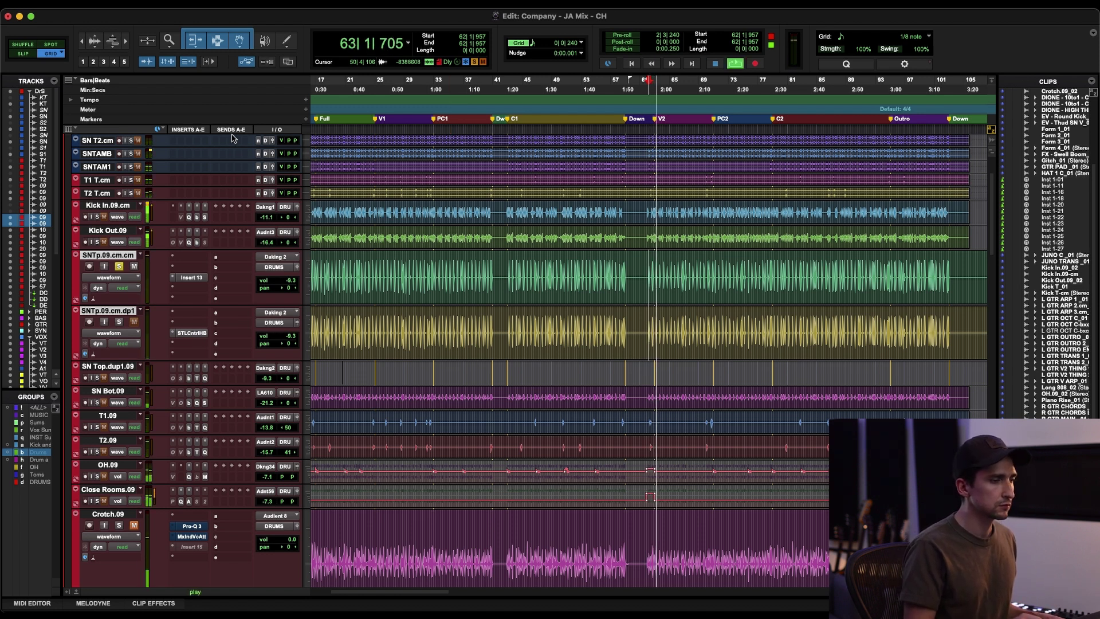
key("space")
key("space")
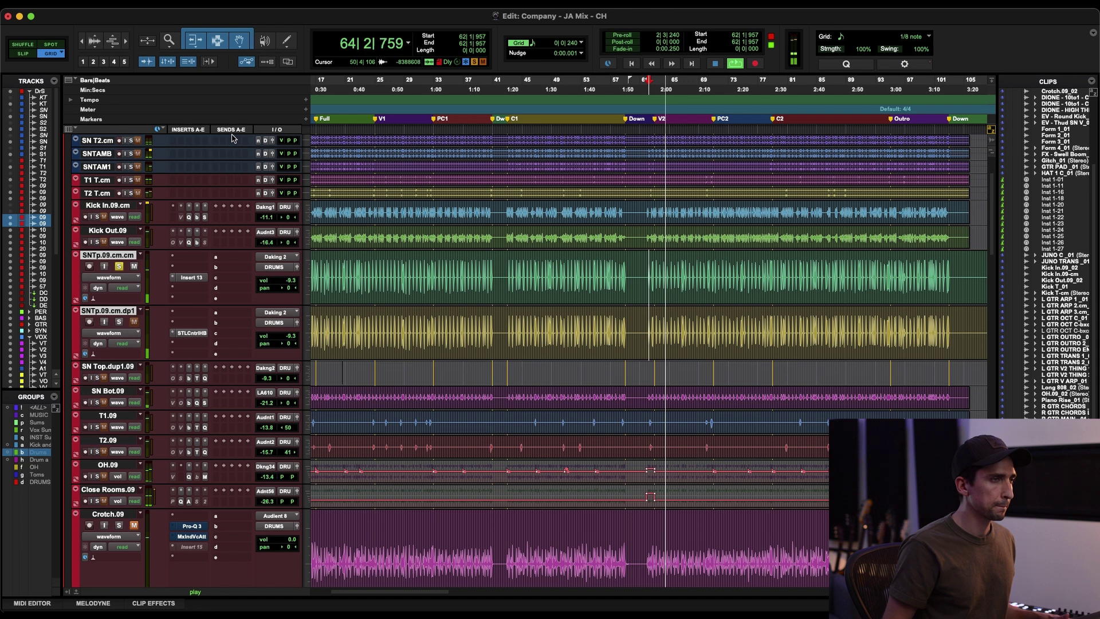
key("space")
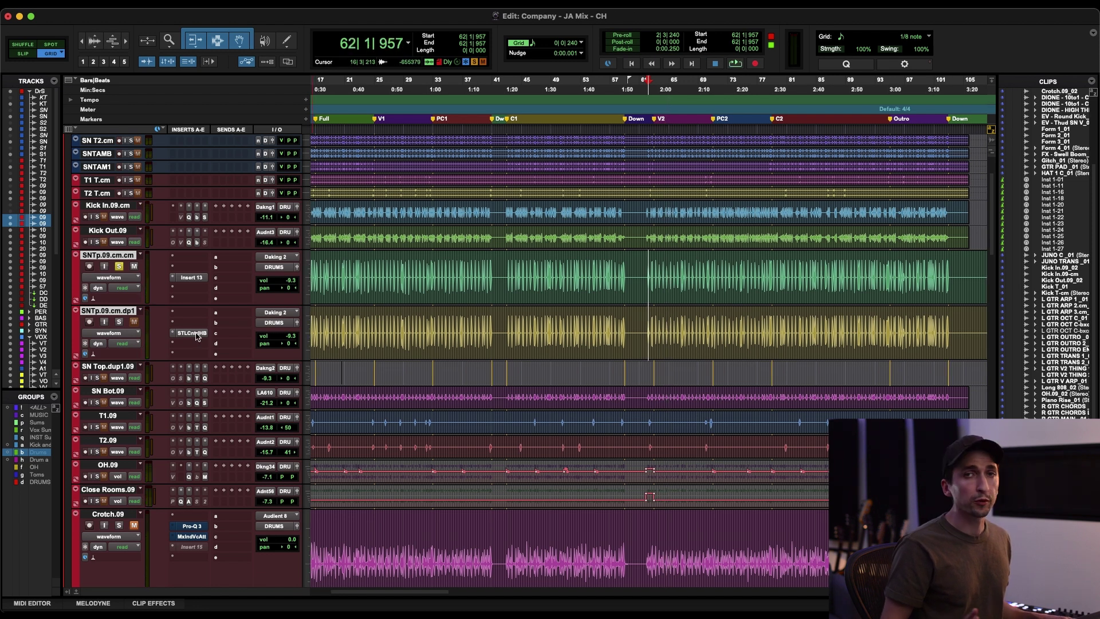
Step: Select the TracerToneV2.L clip and commit it through the snare's inserts up to Insert 13
scroll(580, 263, "down", 5)
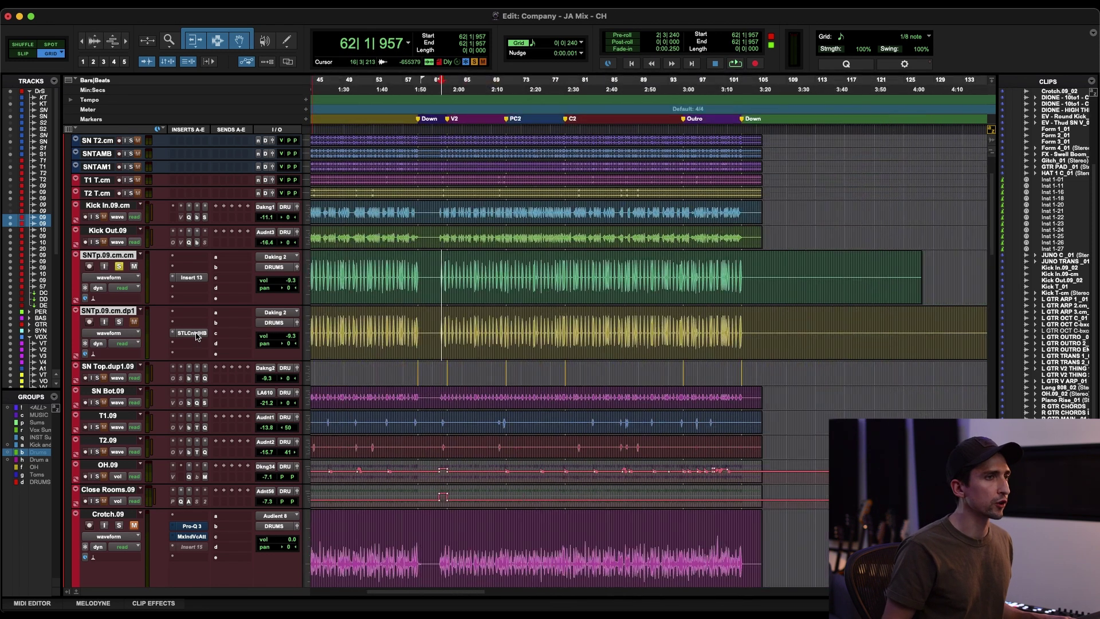
scroll(850, 309, "right", 5)
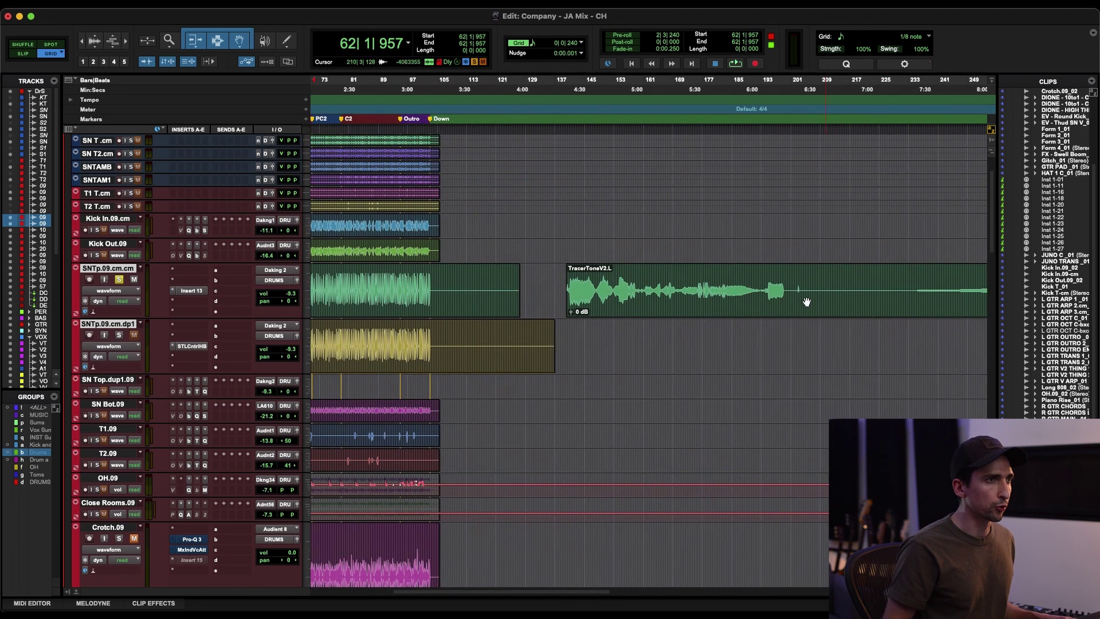
left_click(777, 300)
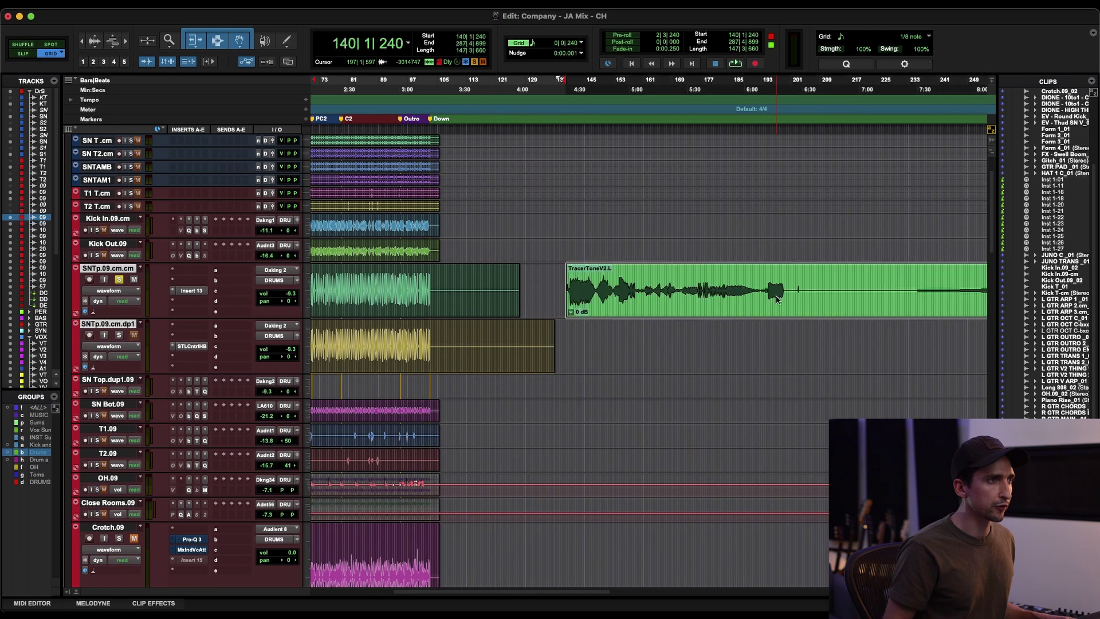
right_click(191, 295)
left_click(218, 304)
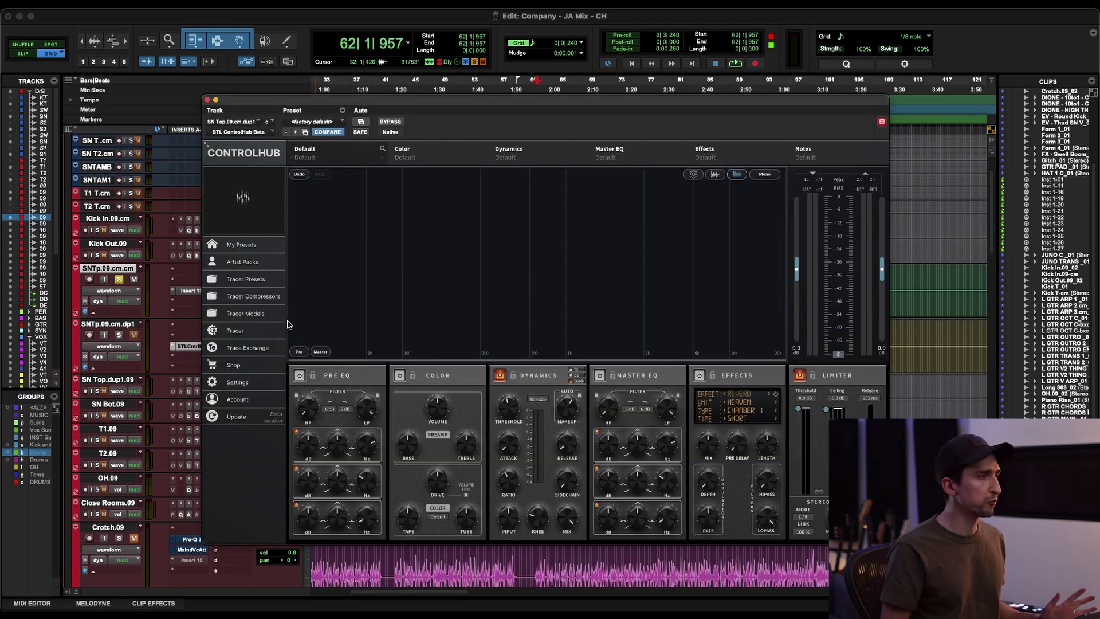
Step: Trace an individual color model from the DISTRESS DIST 2 bounce file and accept the level check
left_click(240, 331)
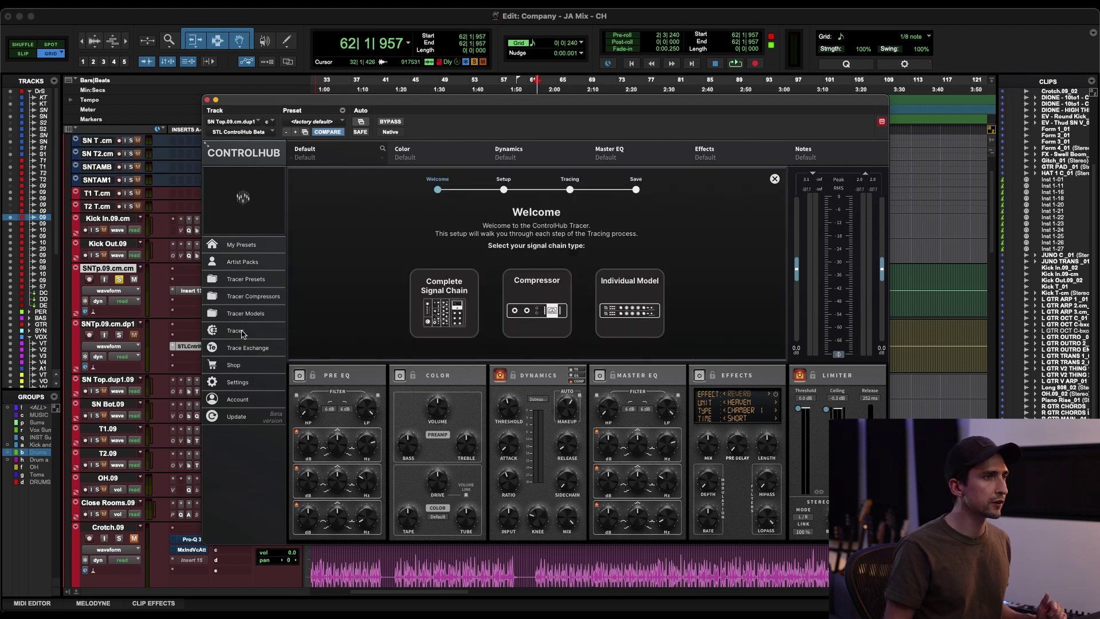
left_click(634, 303)
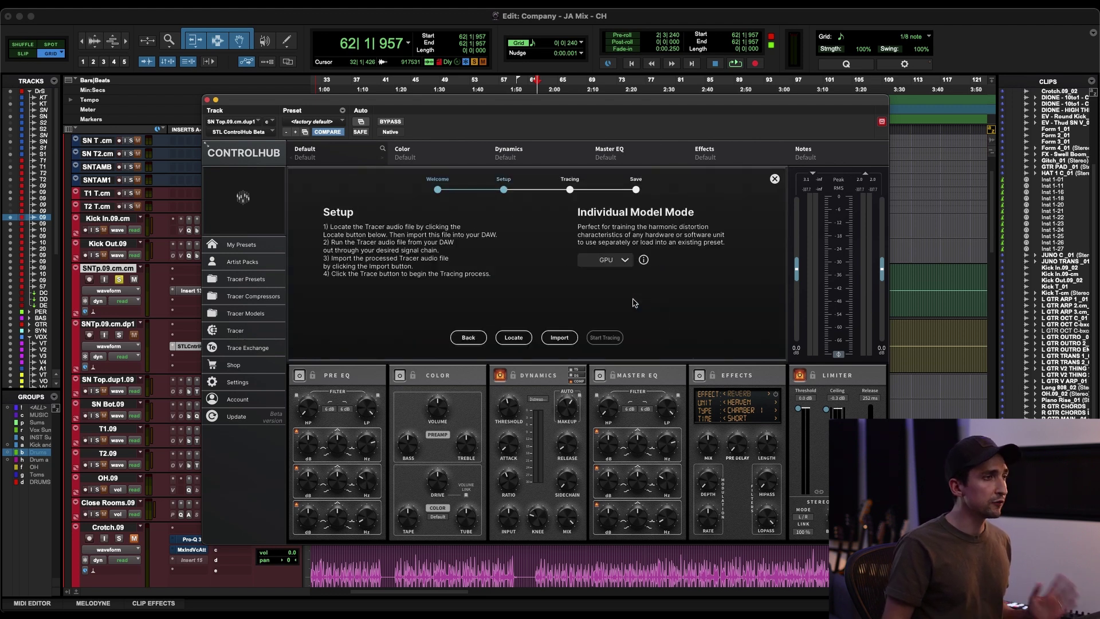
left_click(559, 338)
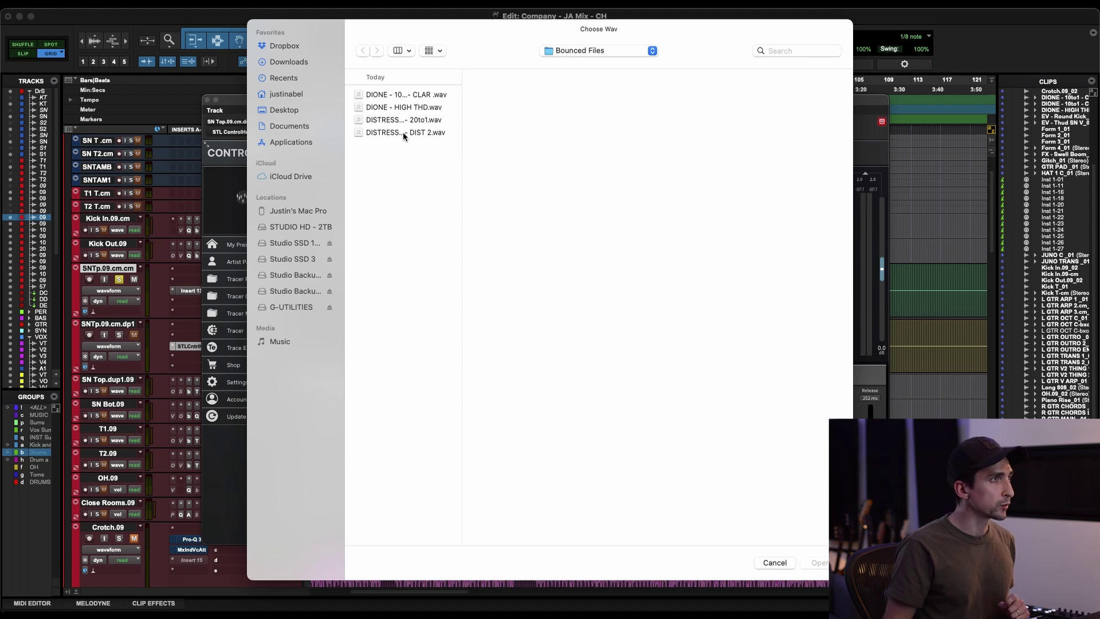
left_click(373, 134)
key("Return")
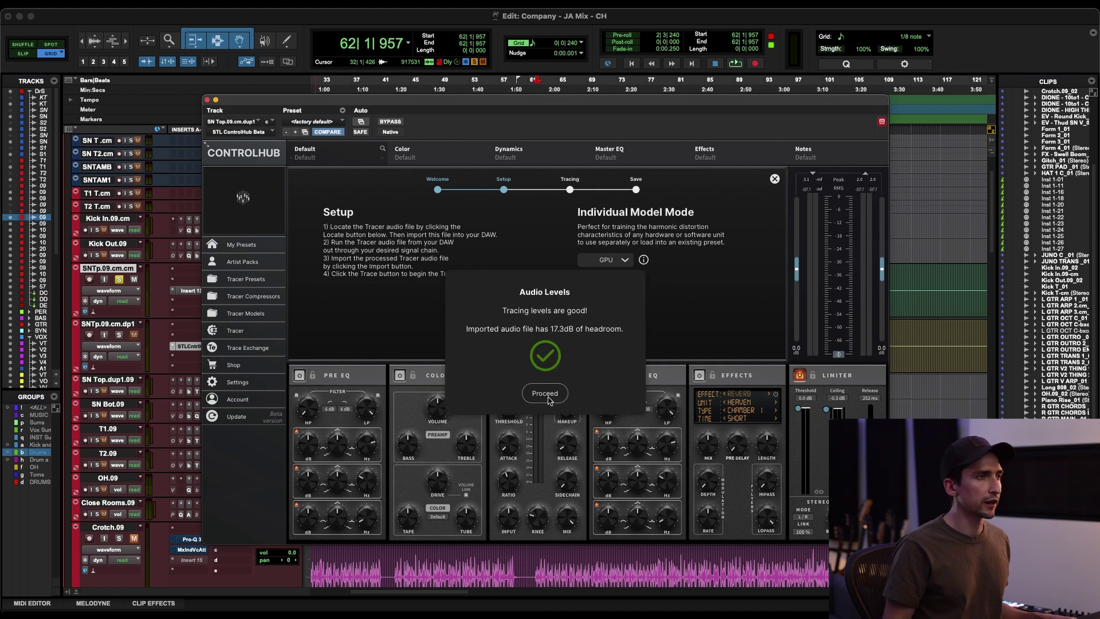
left_click(545, 393)
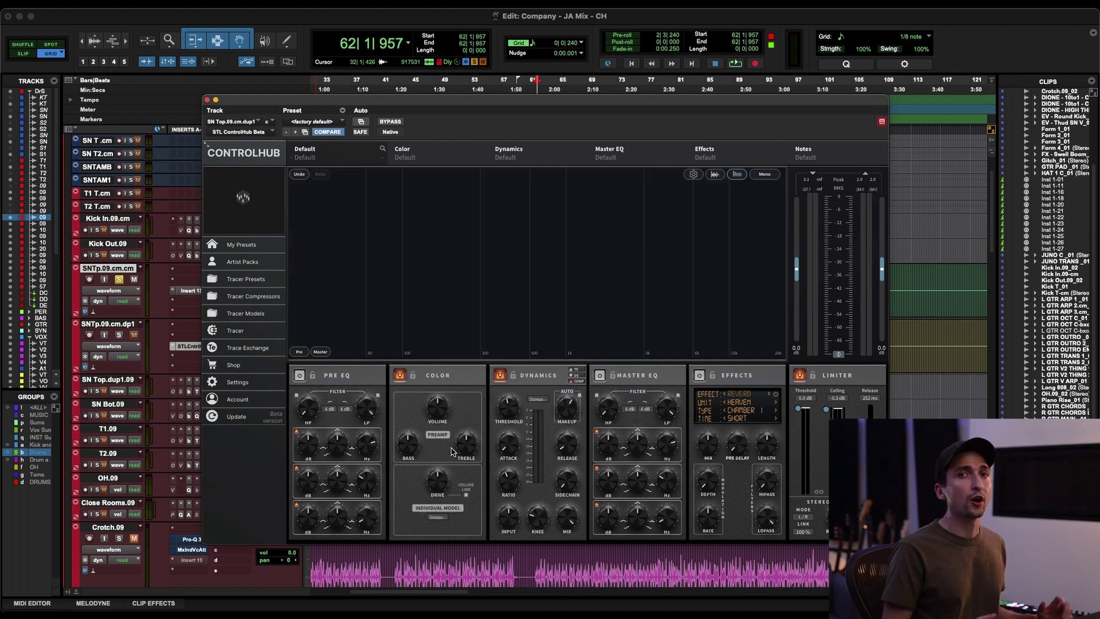
left_click(438, 518)
mouse_move(455, 541)
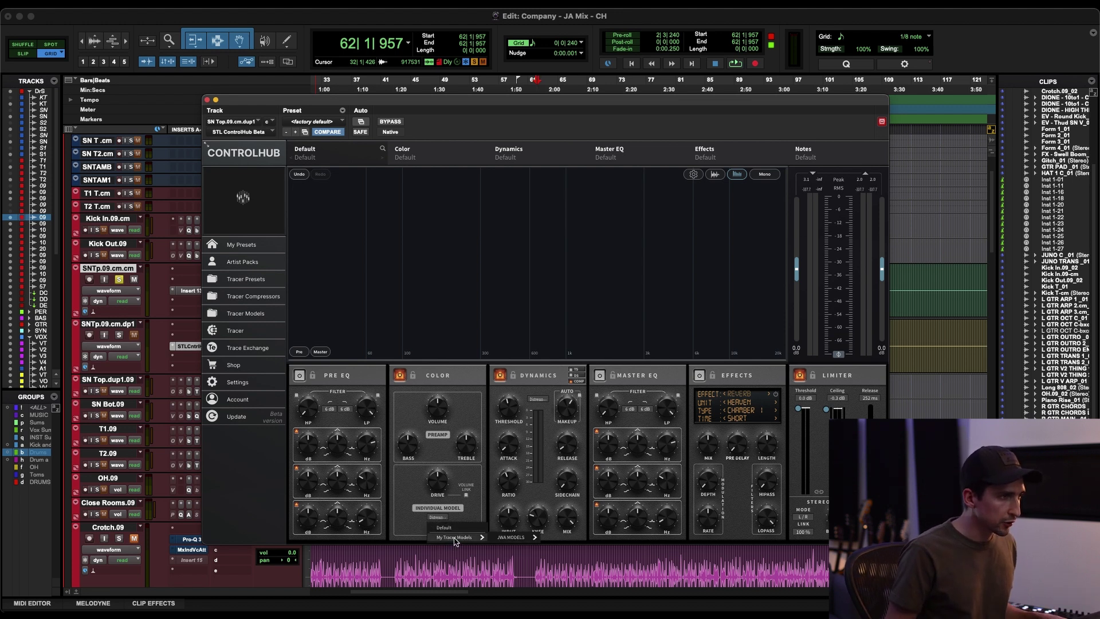
mouse_move(508, 542)
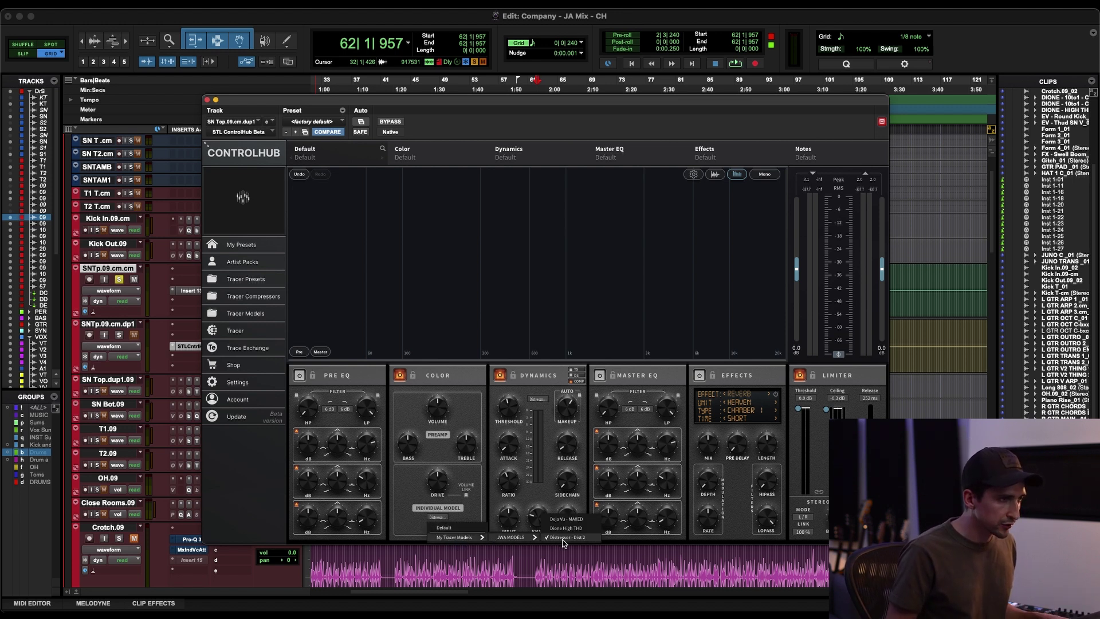
left_click(475, 475)
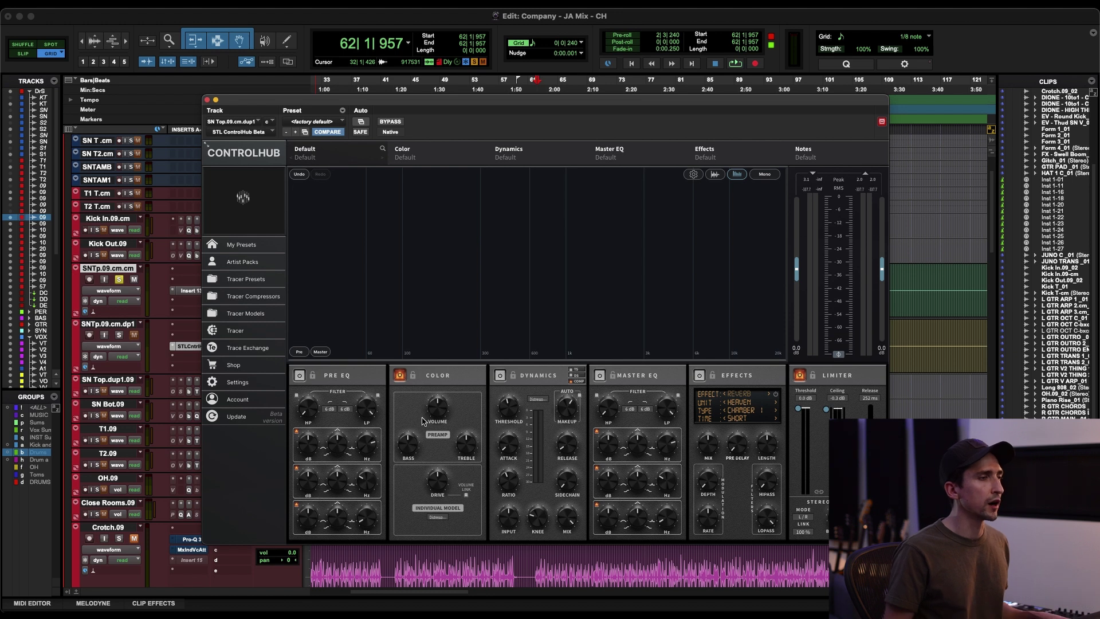
Step: Raise the Color Drive to -4.4 dB while the snare plays, then power on the Dynamics module
key("space")
mouse_move(434, 491)
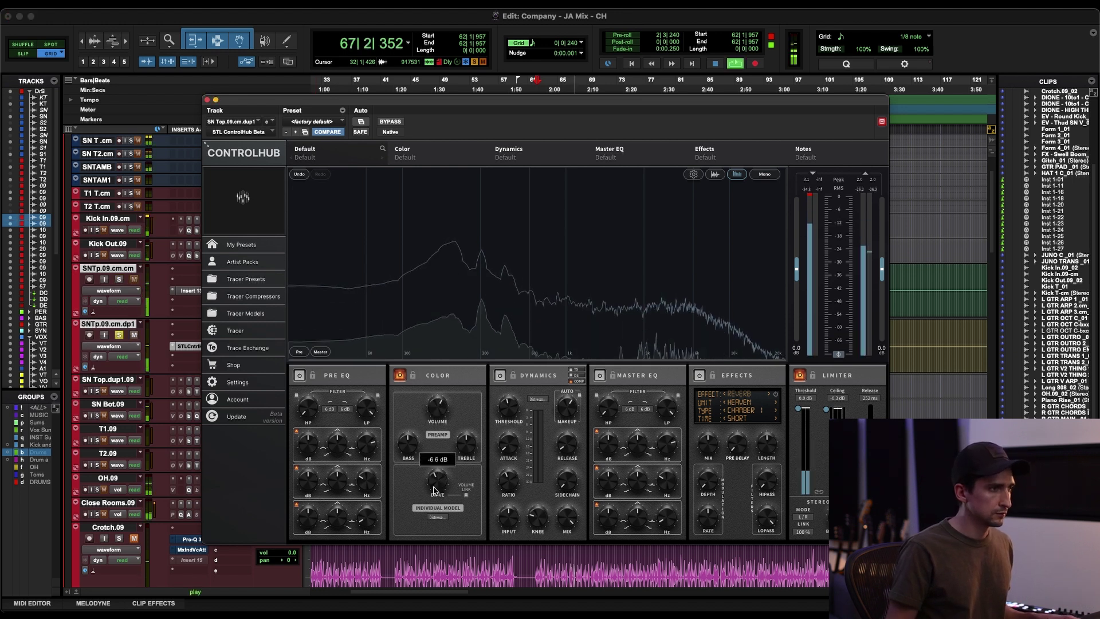
left_click_drag(434, 491, 437, 486)
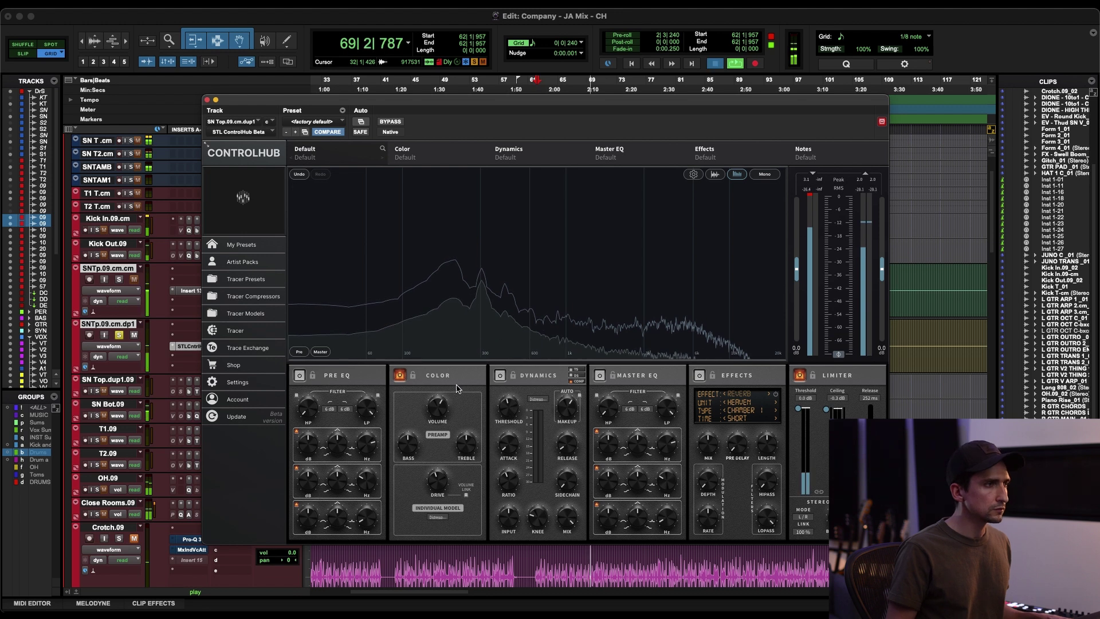
key("space")
key("space")
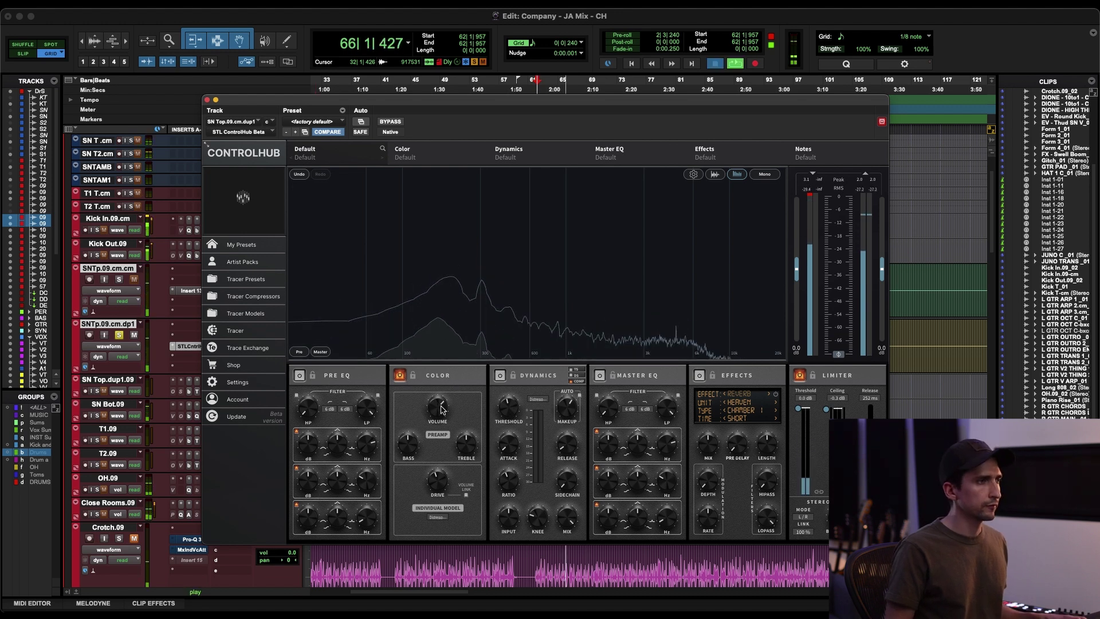
key("space")
left_click(500, 375)
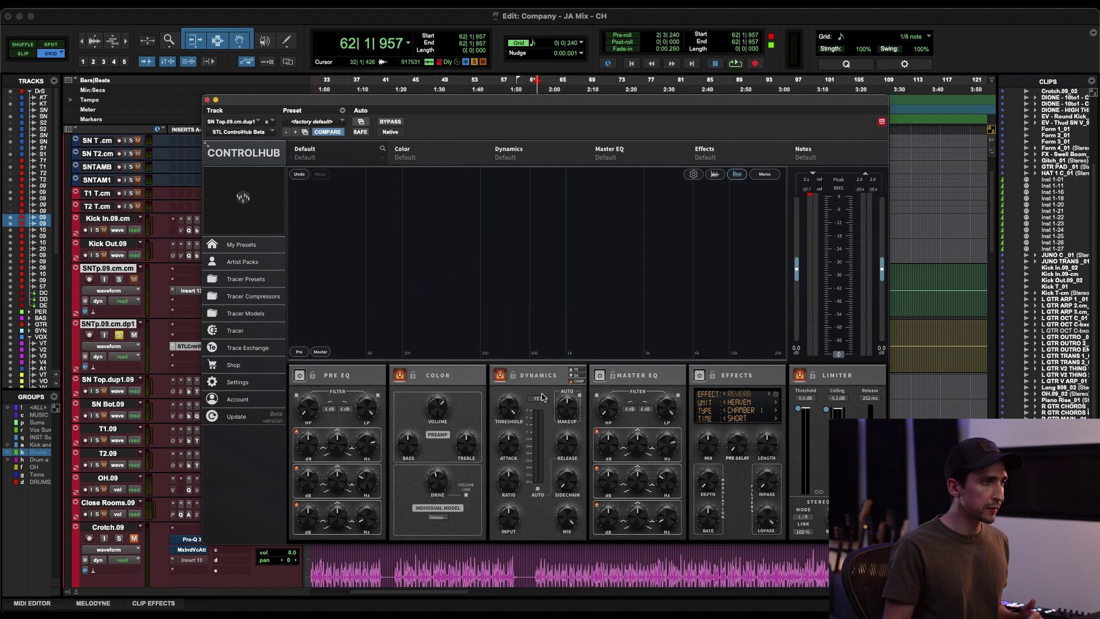
Step: Load the Distressor 20 to 1 trace from JWA COMPS 2024 into the dynamics stage and play
left_click(538, 399)
mouse_move(573, 428)
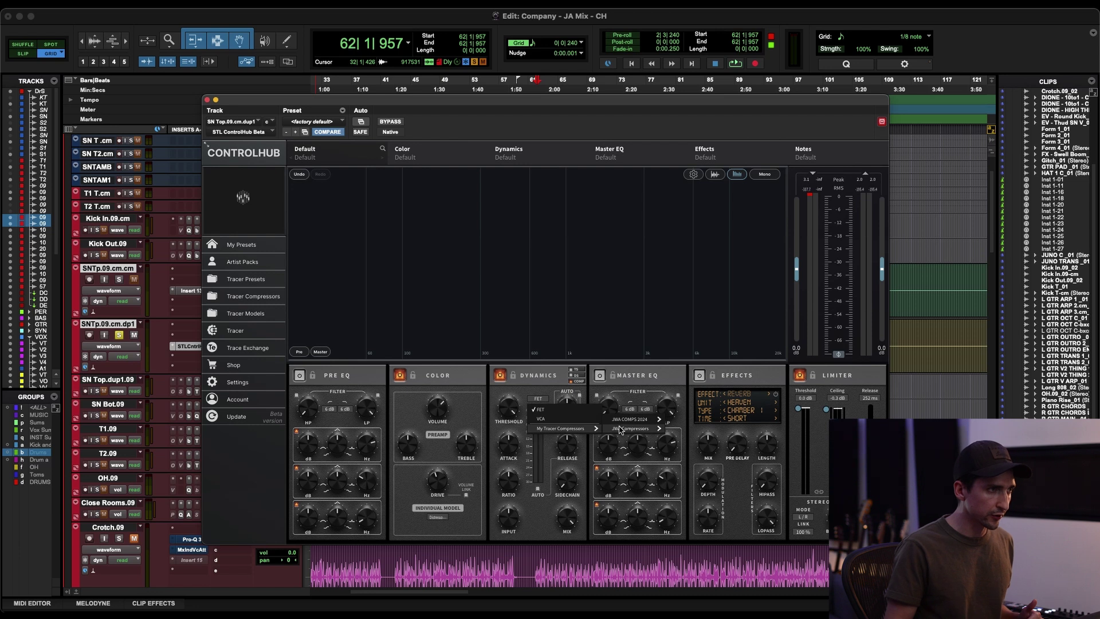
mouse_move(642, 422)
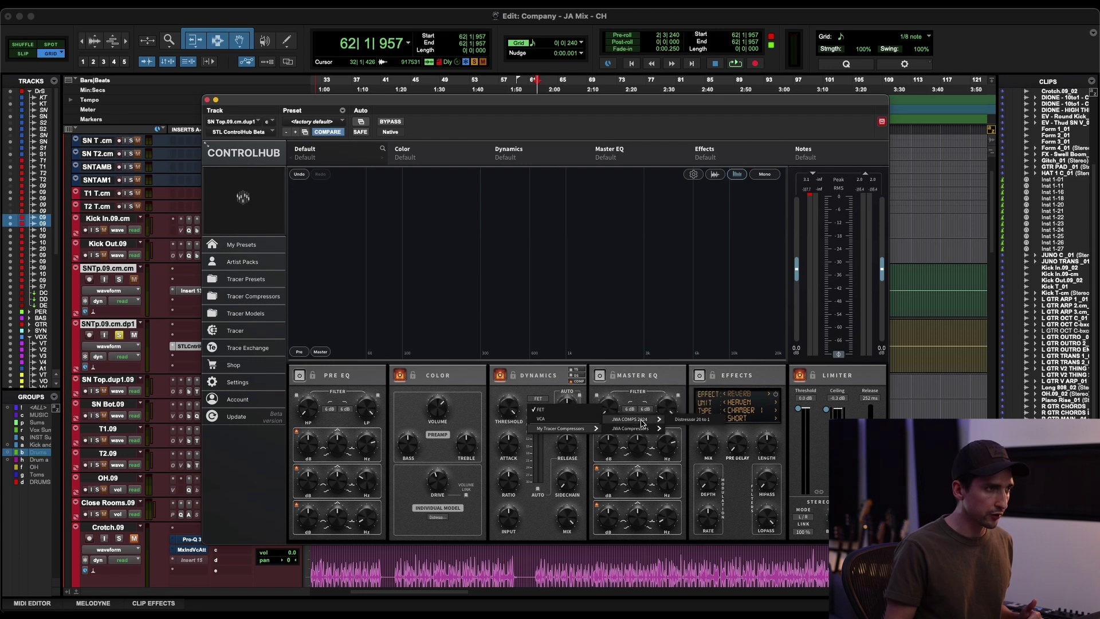
left_click(689, 422)
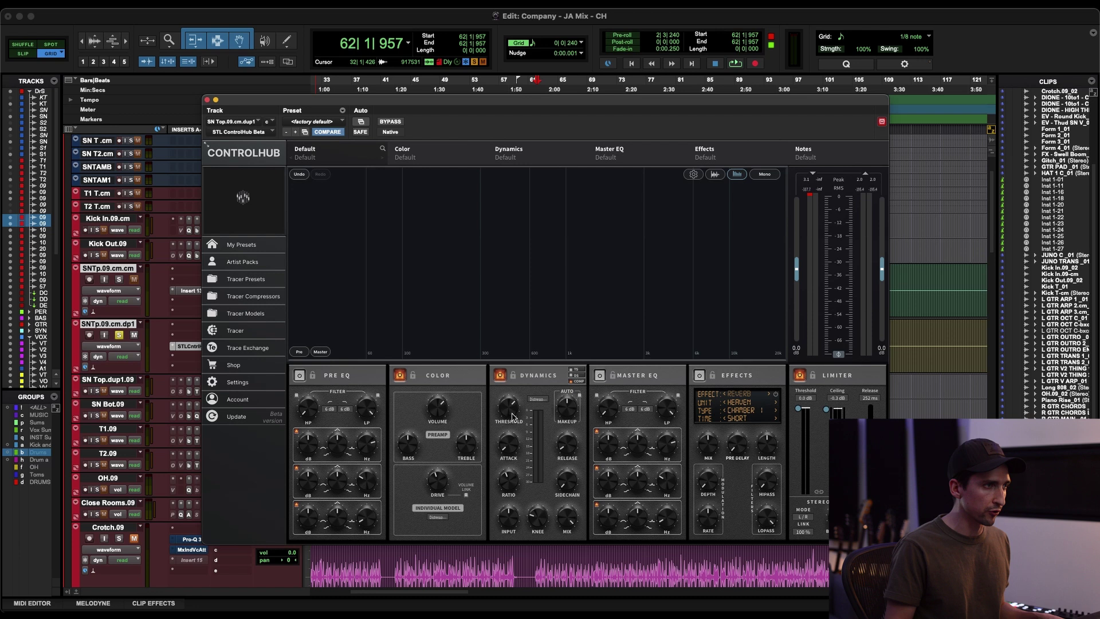
key("space")
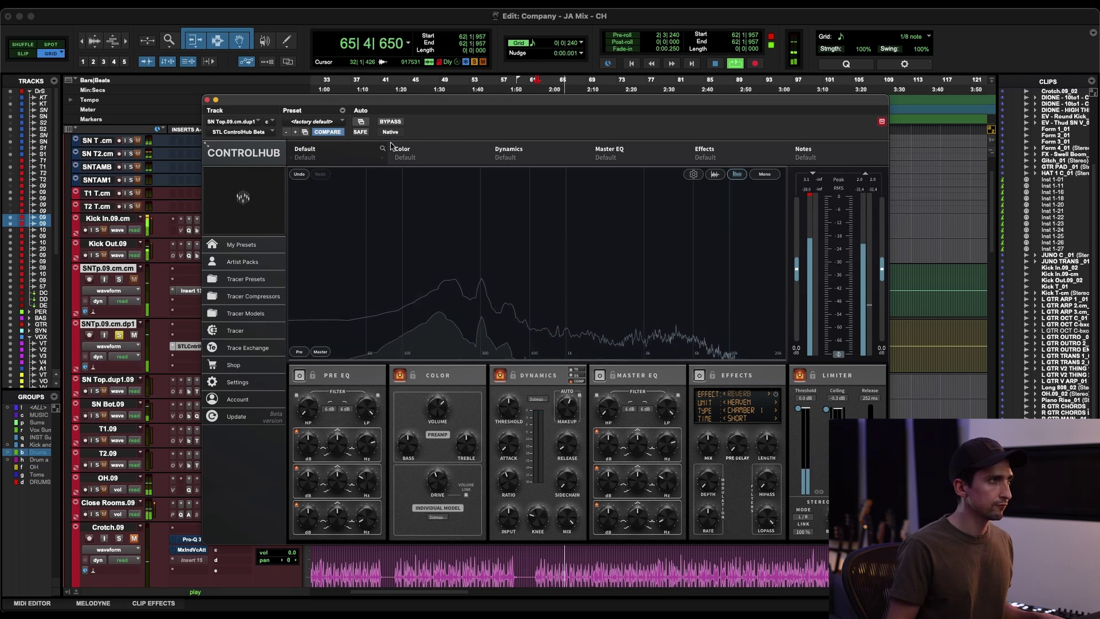
Step: A/B the snare with ControlHub bypassed and active, then stop playback
left_click(391, 121)
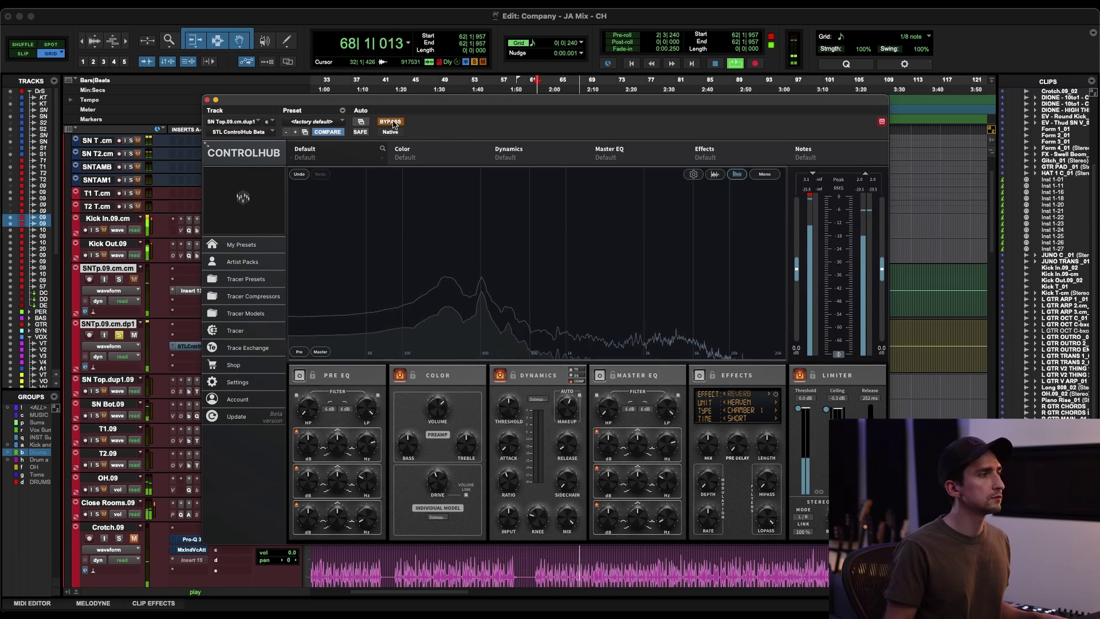
left_click(392, 121)
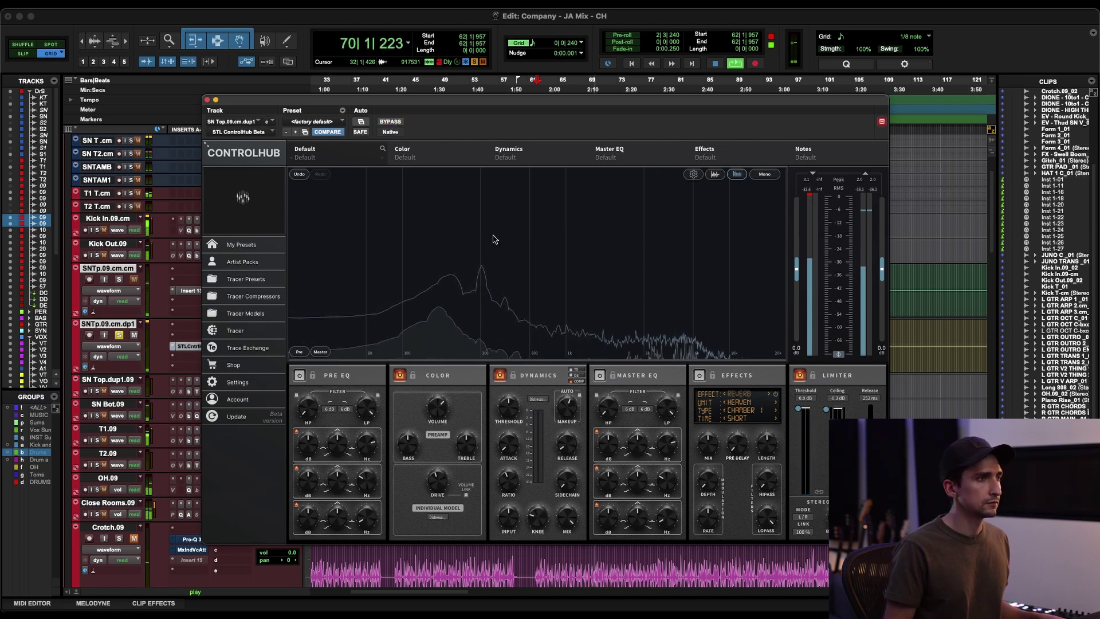
mouse_move(515, 409)
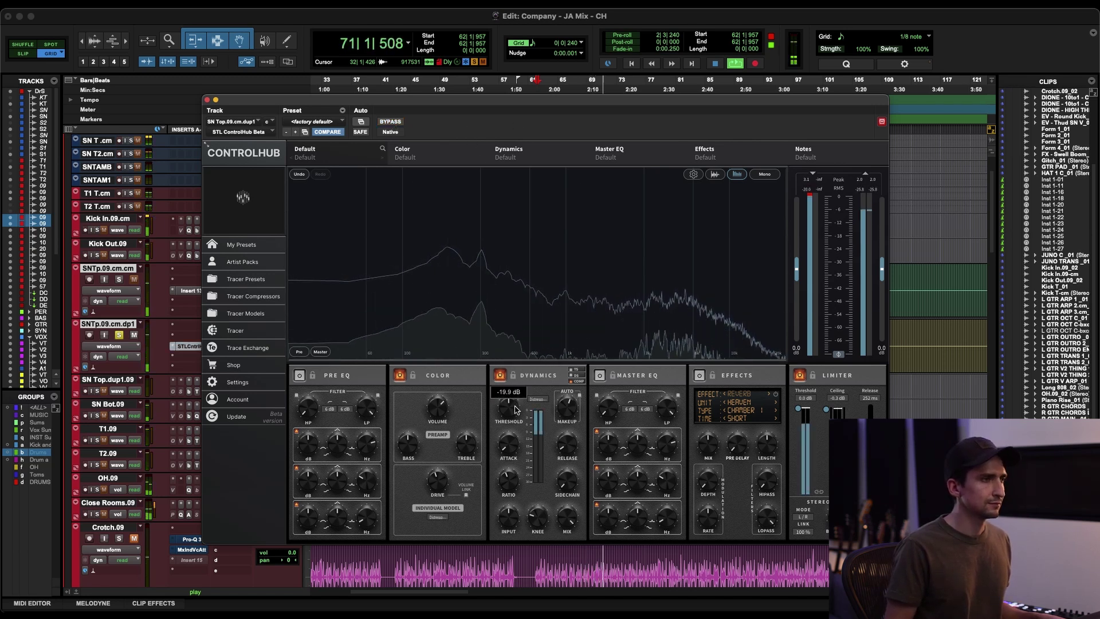
key("space")
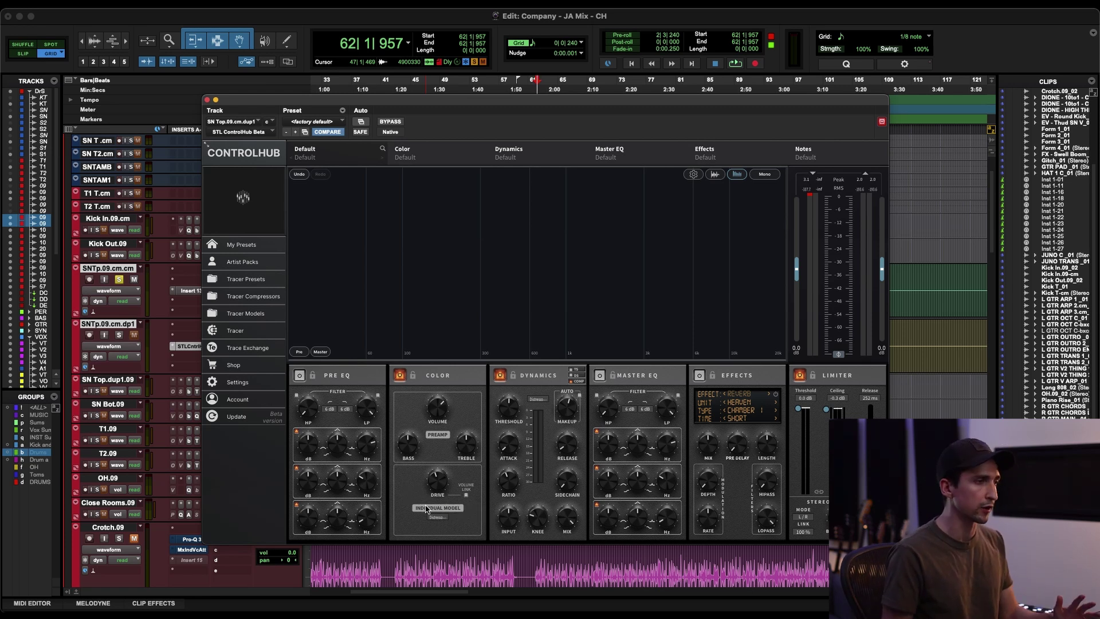
Step: Load the Dione High THD model from My Tracer Models > JWA MODELS as the colour model
left_click(436, 517)
mouse_move(457, 537)
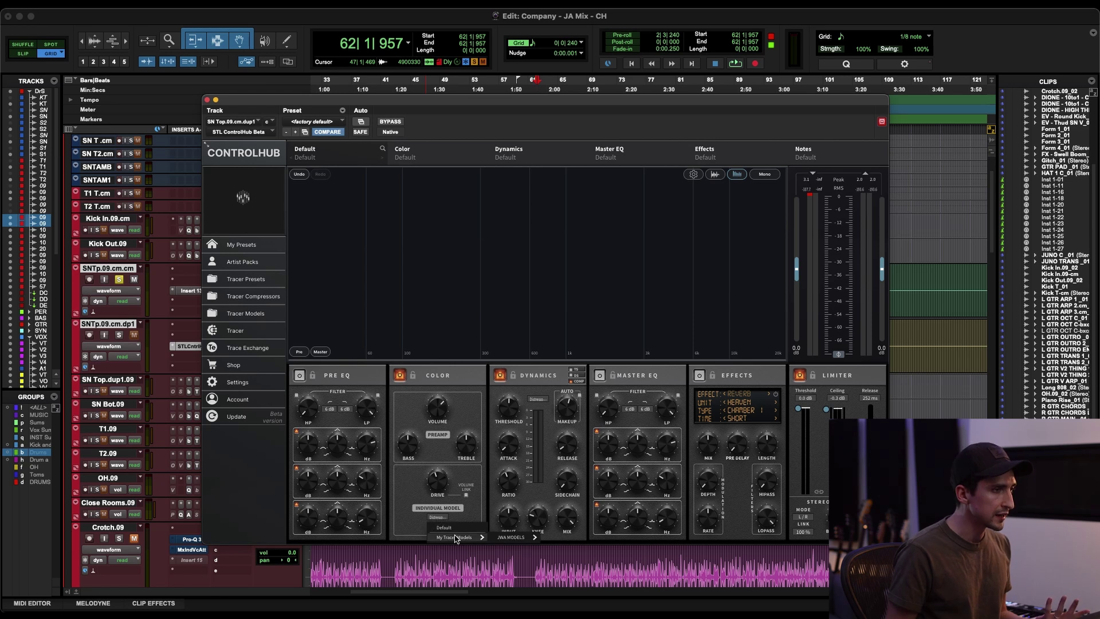
mouse_move(517, 539)
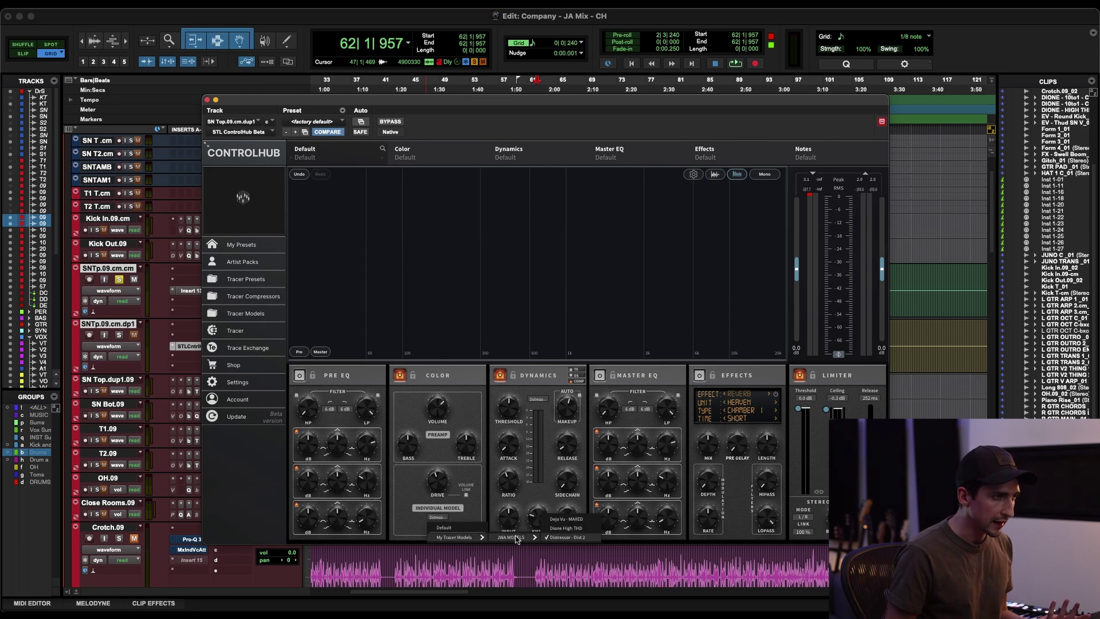
left_click(569, 529)
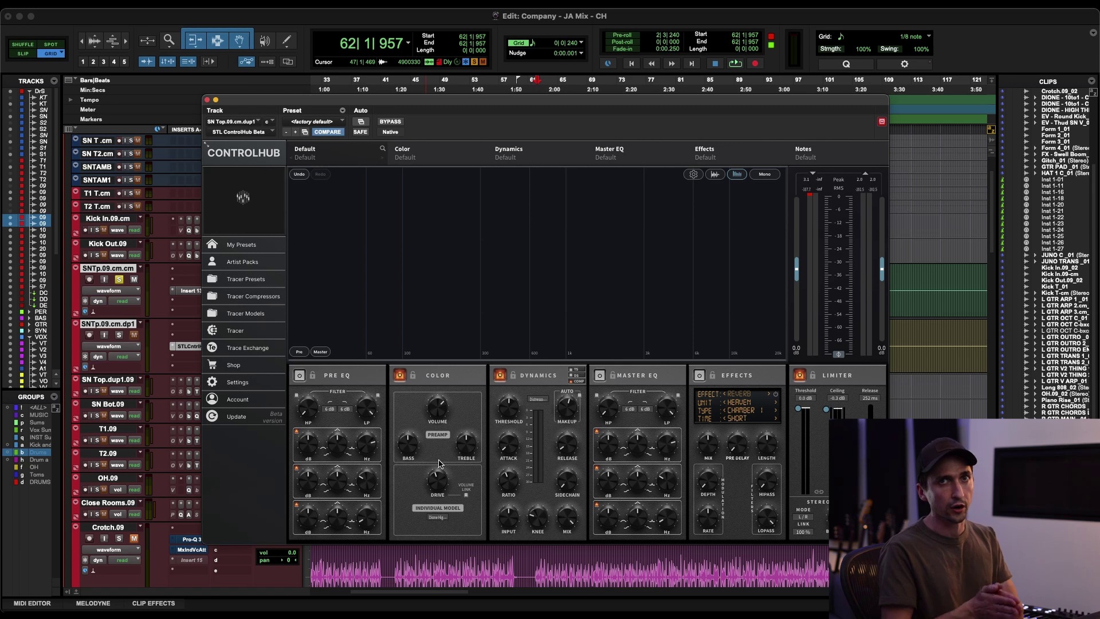
Step: During playback, adjust the Dione Color Drive and raise the colour Volume to 7.4 dB
key("space")
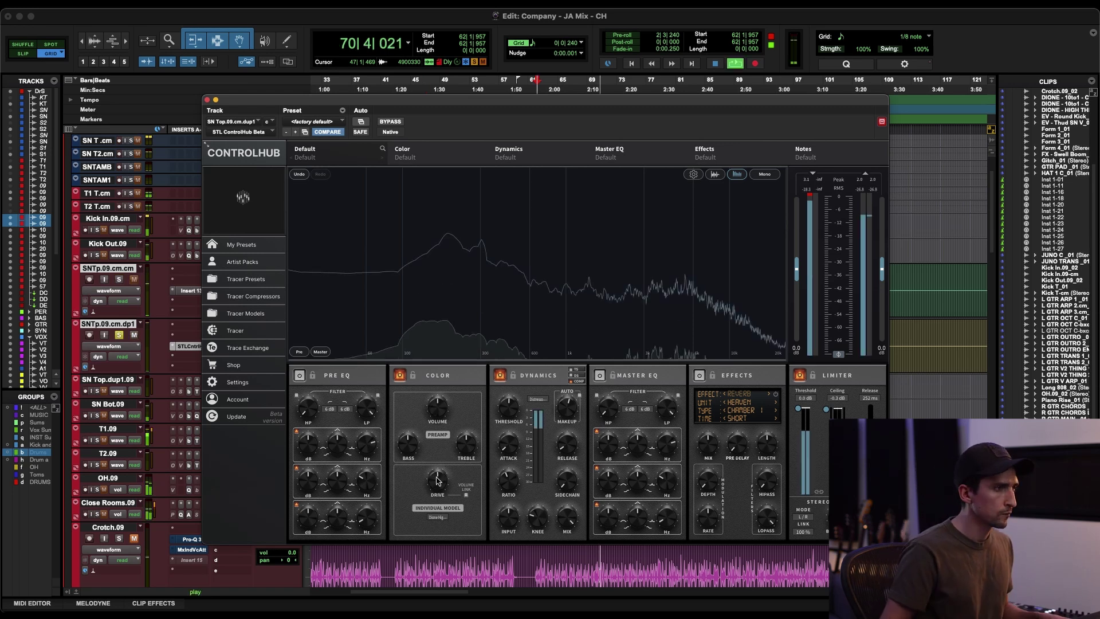
left_click_drag(437, 480, 431, 455)
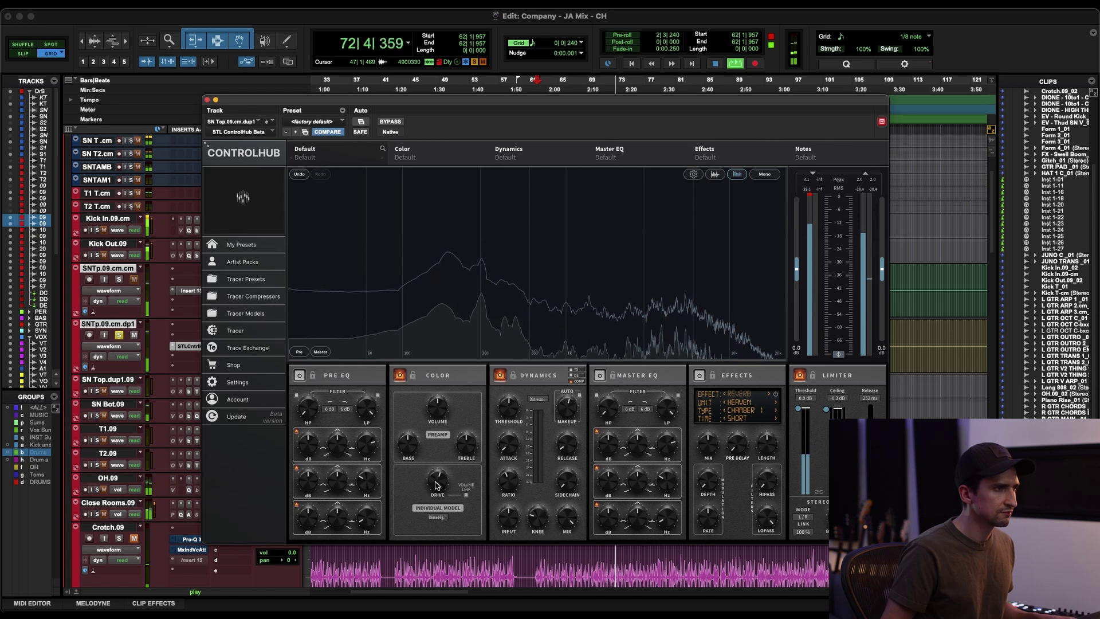
left_click_drag(438, 408, 443, 394)
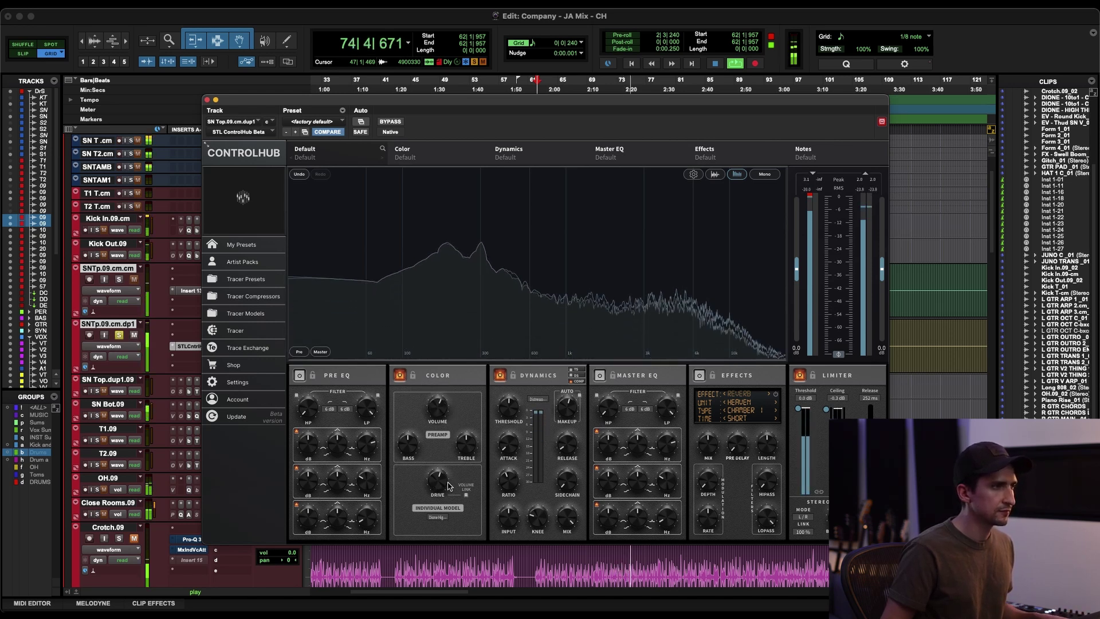
Step: A/B the colour stage by toggling its power off and on twice, then stop playback
left_click(399, 376)
left_click(399, 376)
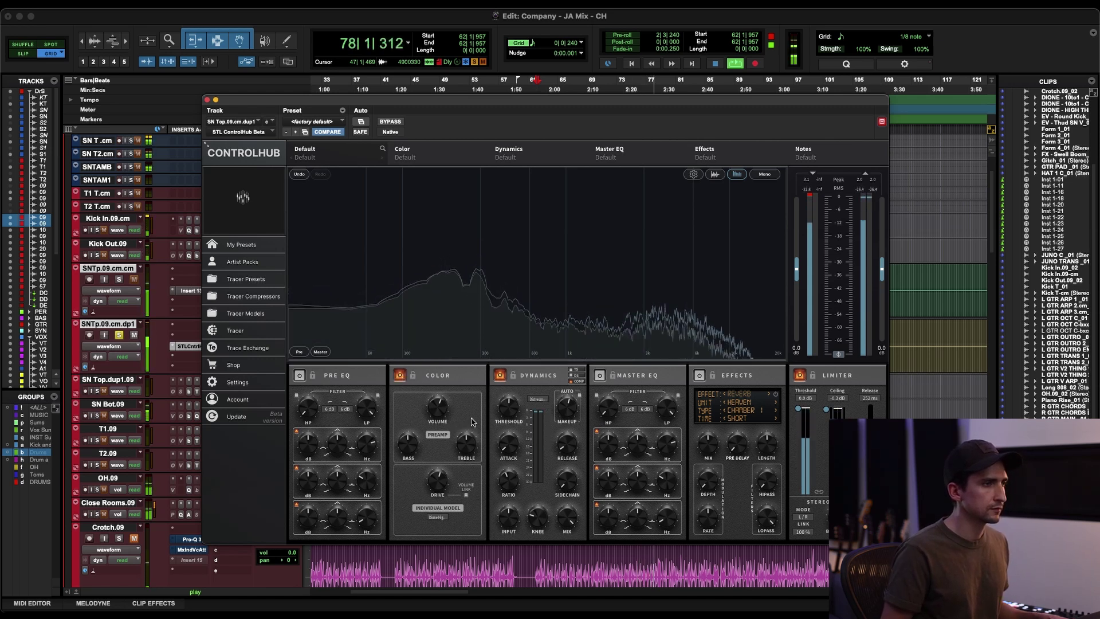
key("space")
key("space")
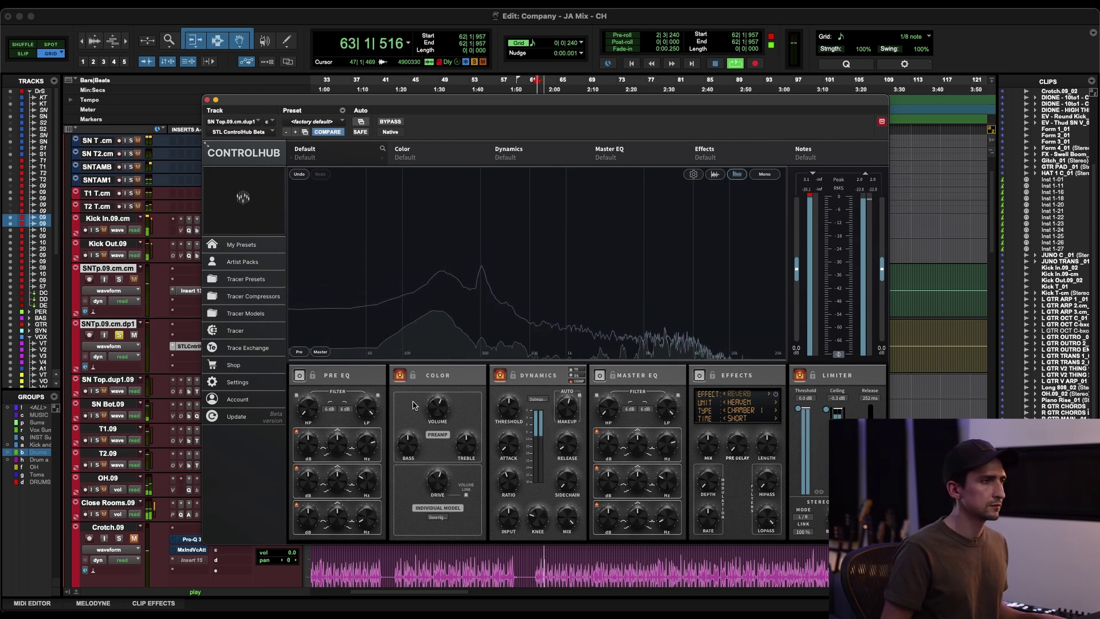
left_click(399, 375)
left_click(400, 375)
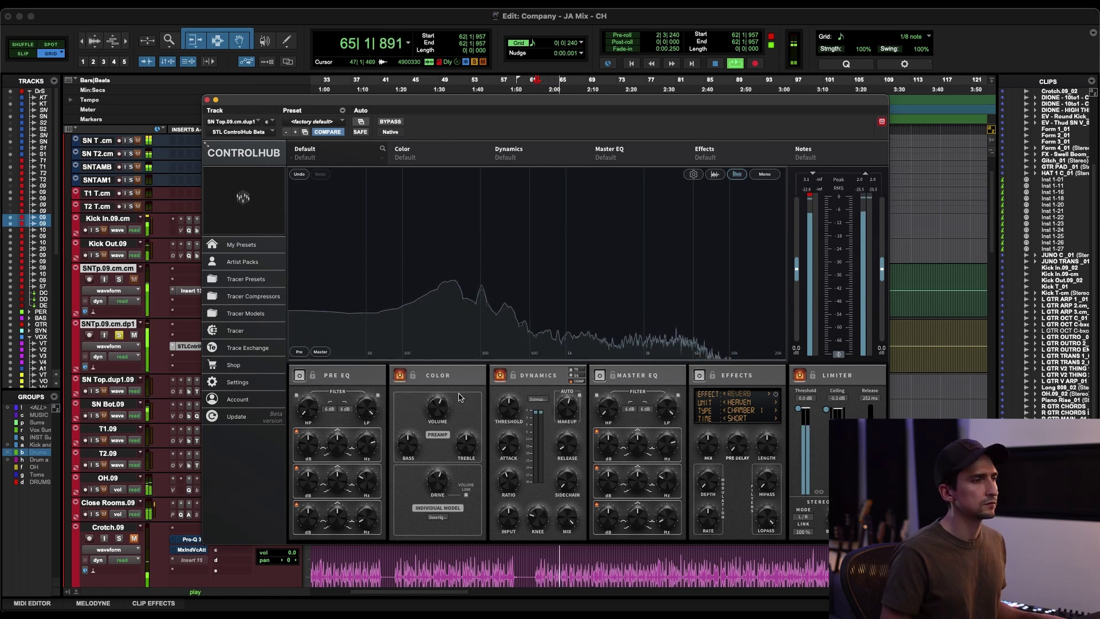
key("space")
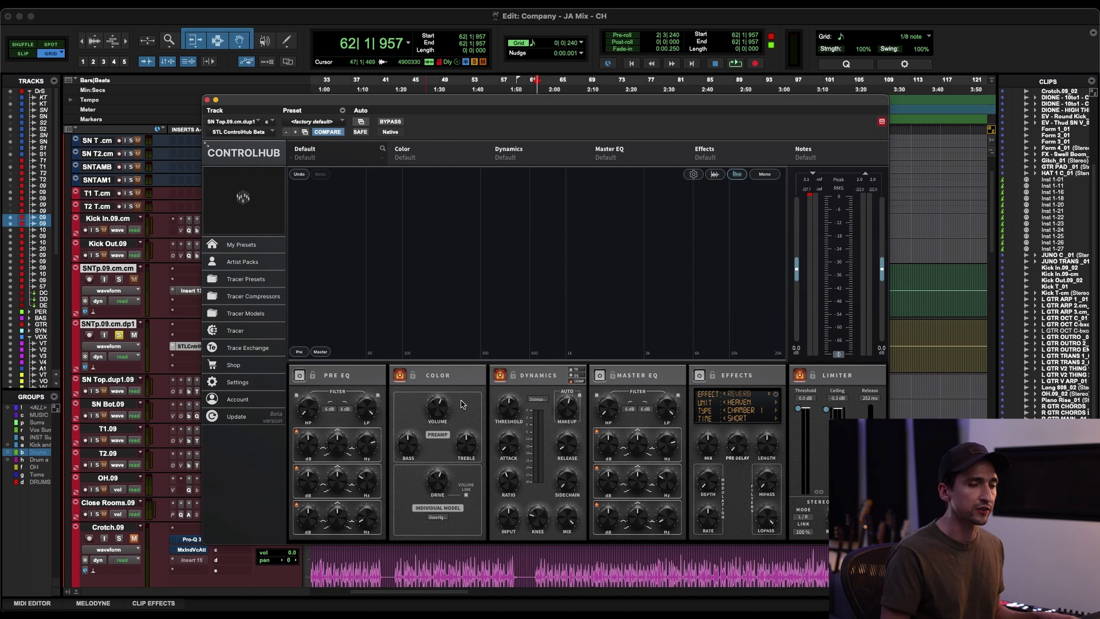
Step: Switch the colour model to Deja Vu and lower its drive while the snare plays
left_click(437, 517)
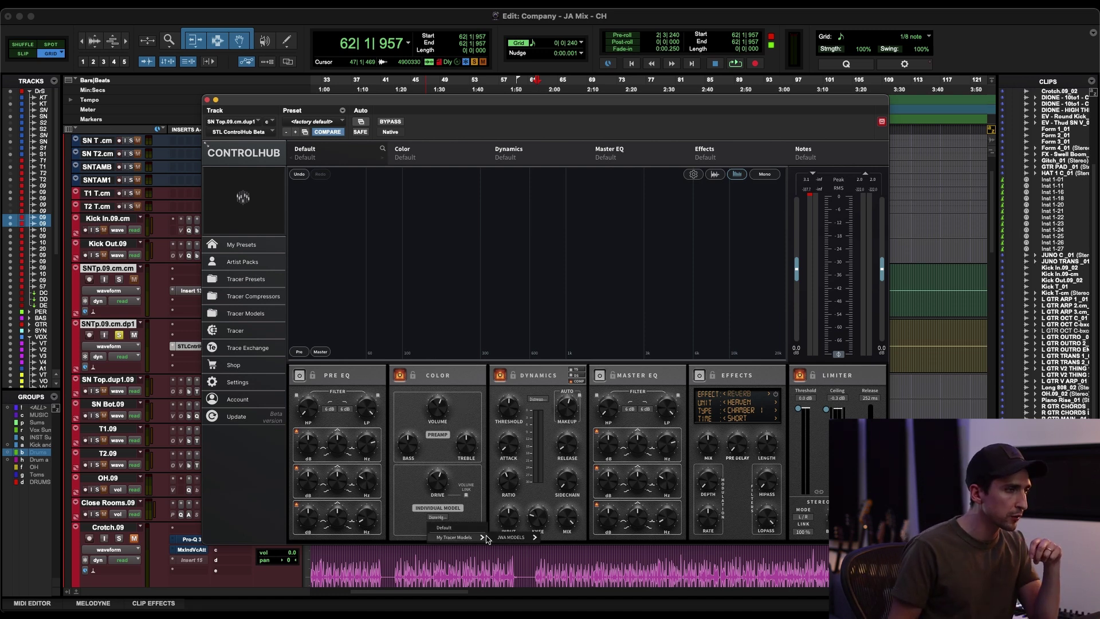
left_click(571, 520)
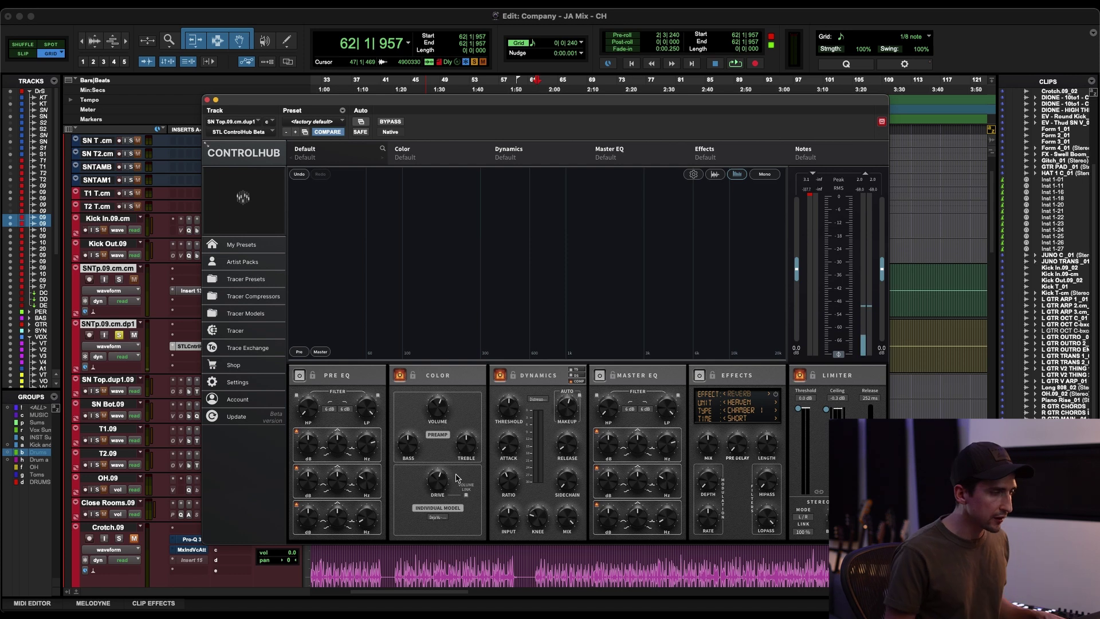
key("space")
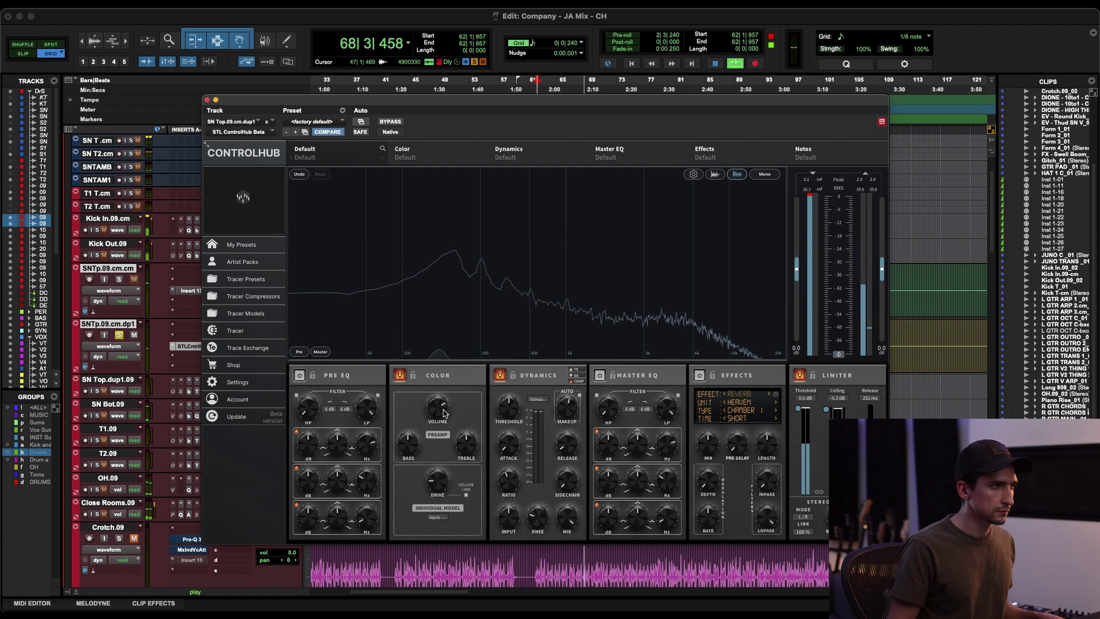
left_click_drag(439, 481, 441, 485)
key("space")
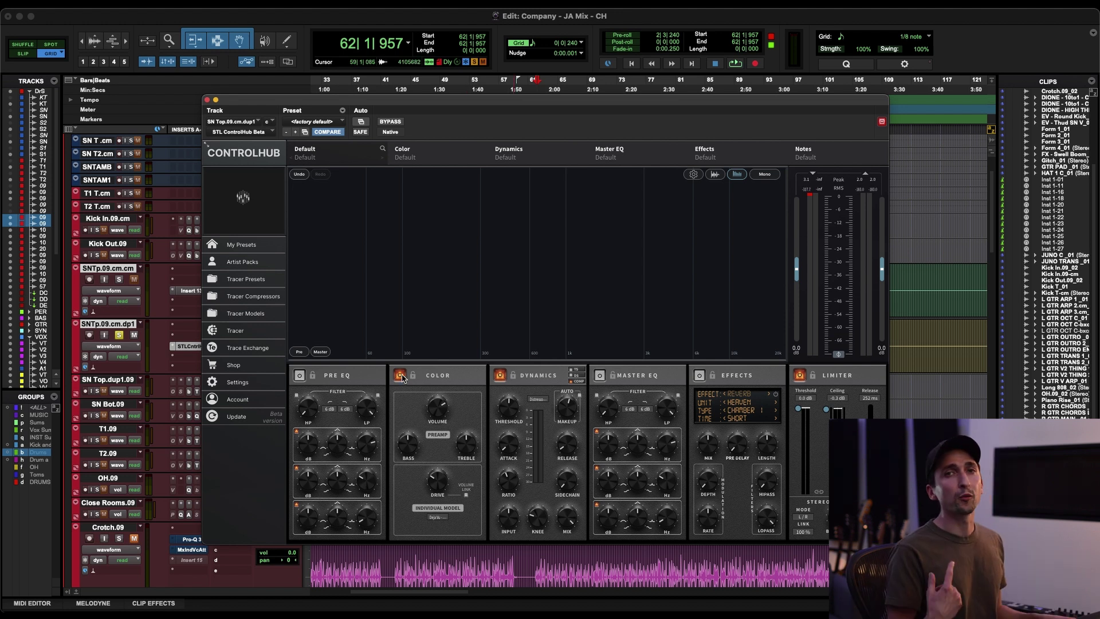
Step: Store the current ControlHub settings as new preset 'SN FAT' under JWA Aug 2024
left_click(240, 245)
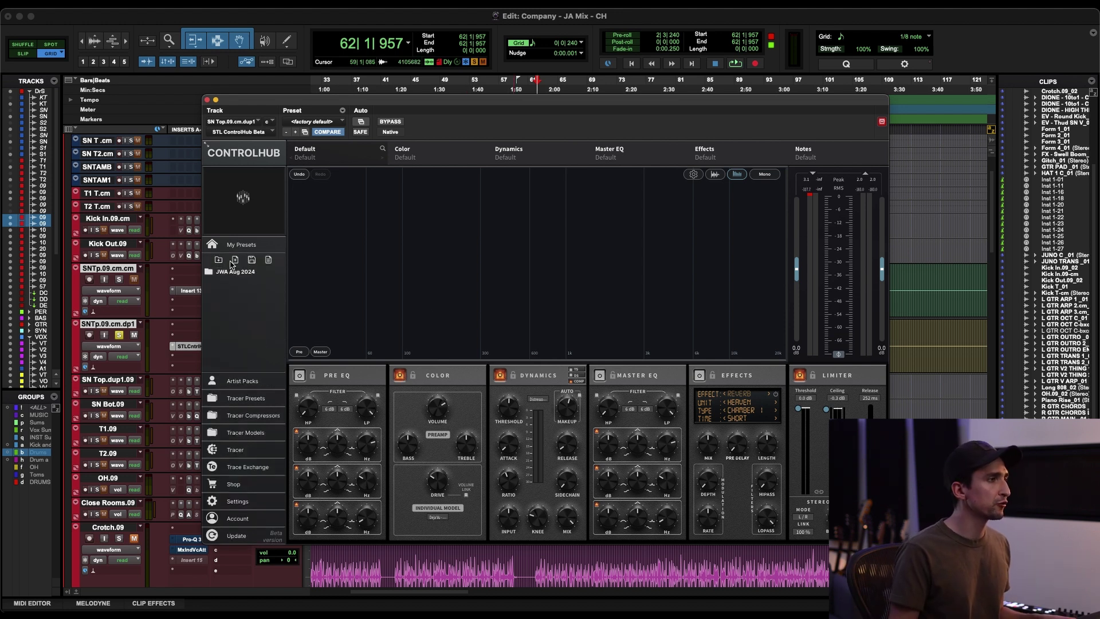
left_click(235, 261)
type("SN ")
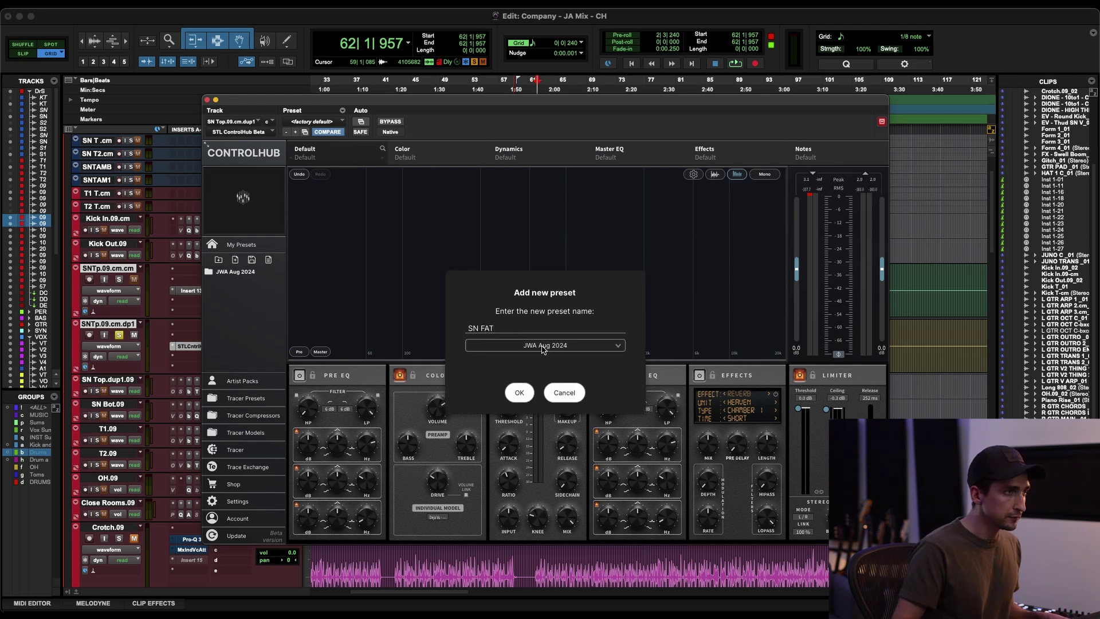
type("FAT")
key("Return")
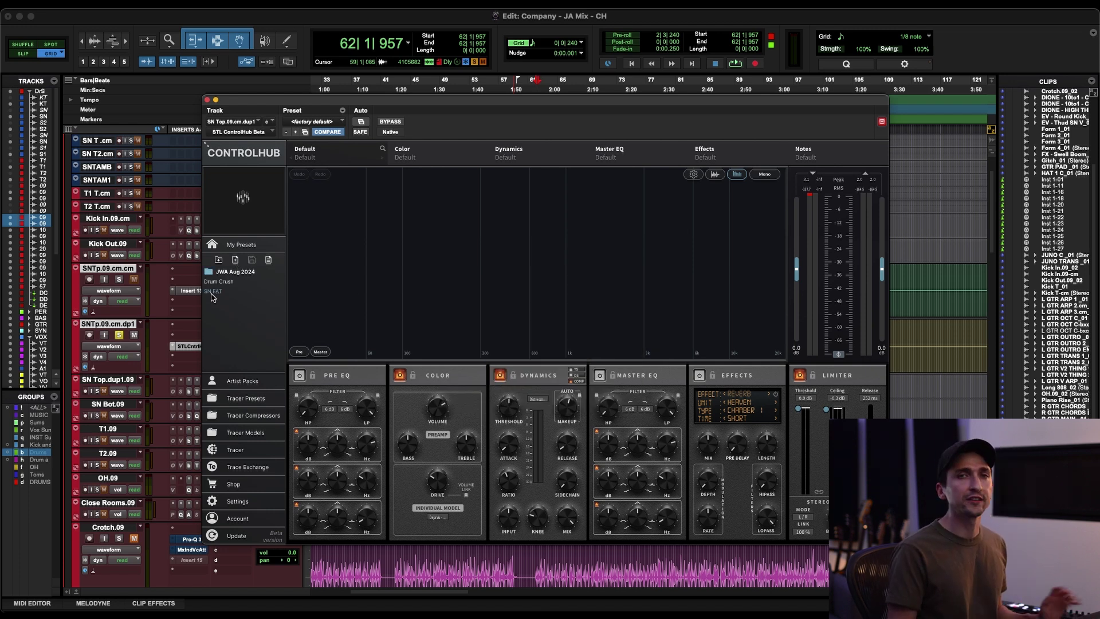